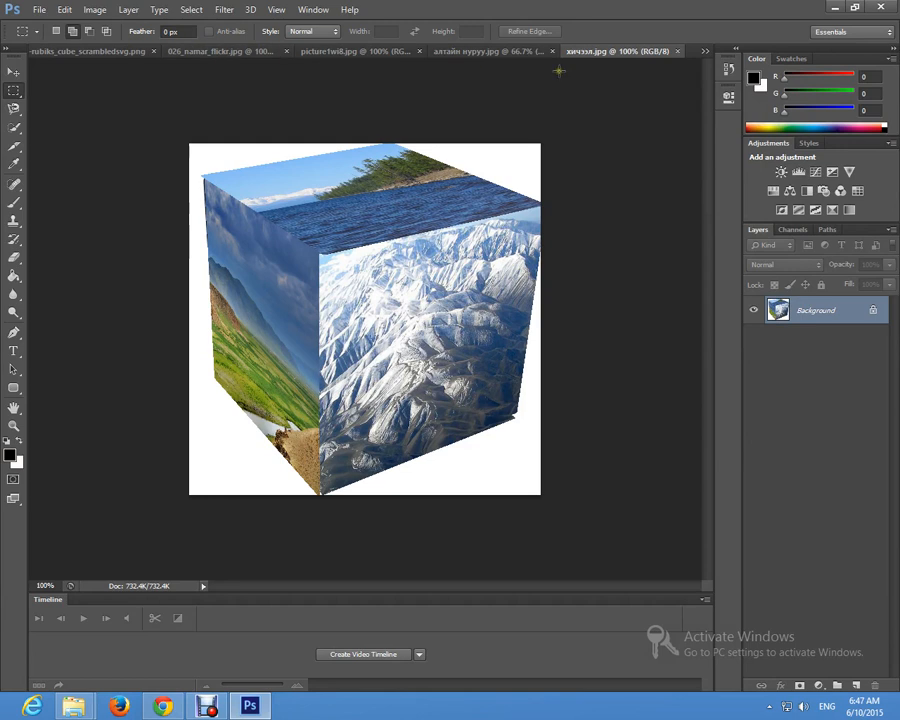
Step: Close the хичээл.jpg document and look through the open cube image and the three landscape photos
{"action": "left_click", "coordinate": [678, 51]}
{"action": "left_click", "coordinate": [76, 50]}
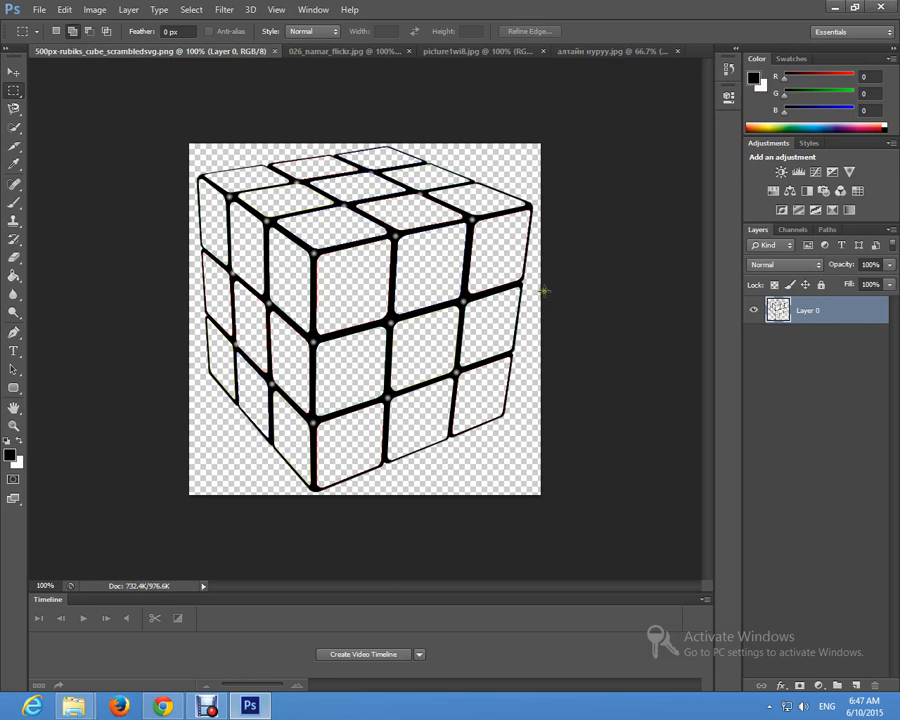
{"action": "left_click", "coordinate": [324, 52]}
{"action": "left_click", "coordinate": [460, 51]}
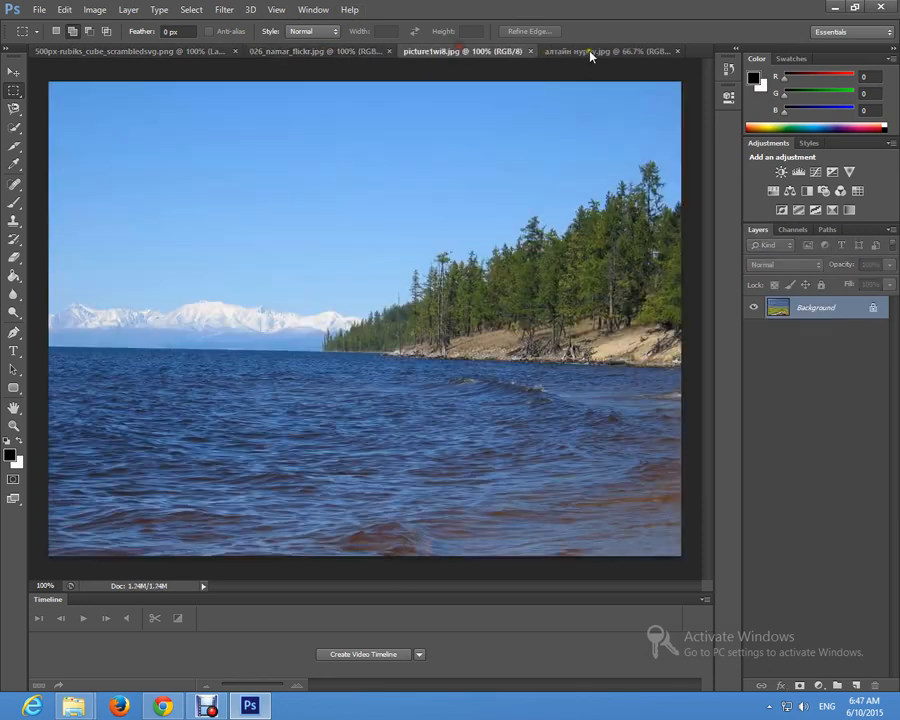
{"action": "left_click", "coordinate": [594, 52]}
{"action": "left_click", "coordinate": [350, 51]}
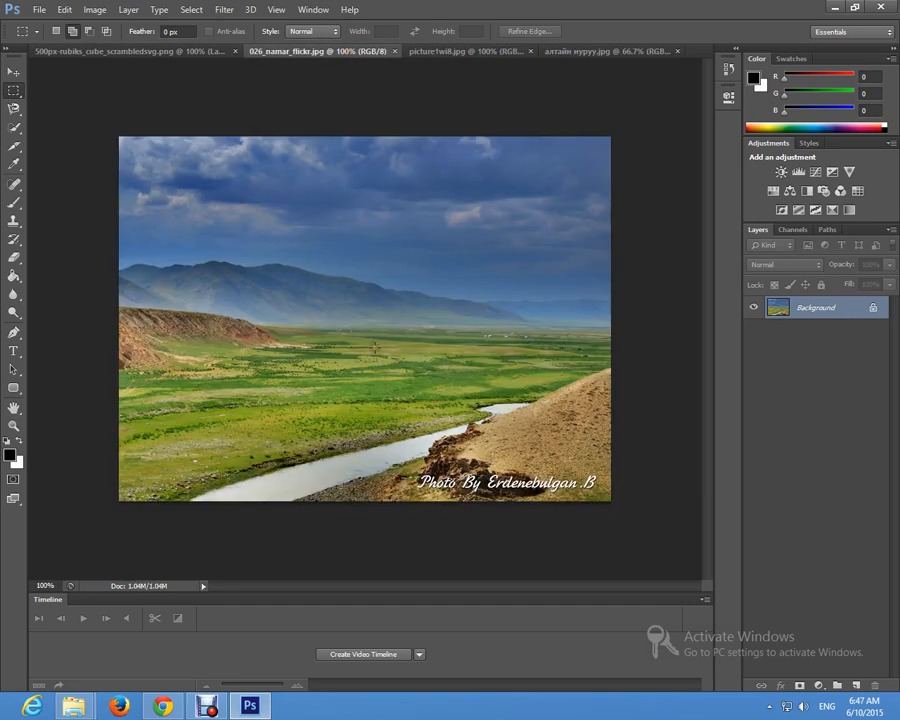
Step: Copy the steppe, lake and snowy mountain photos into the Rubik's cube document as separate layers with the Move tool
{"action": "left_click", "coordinate": [14, 73]}
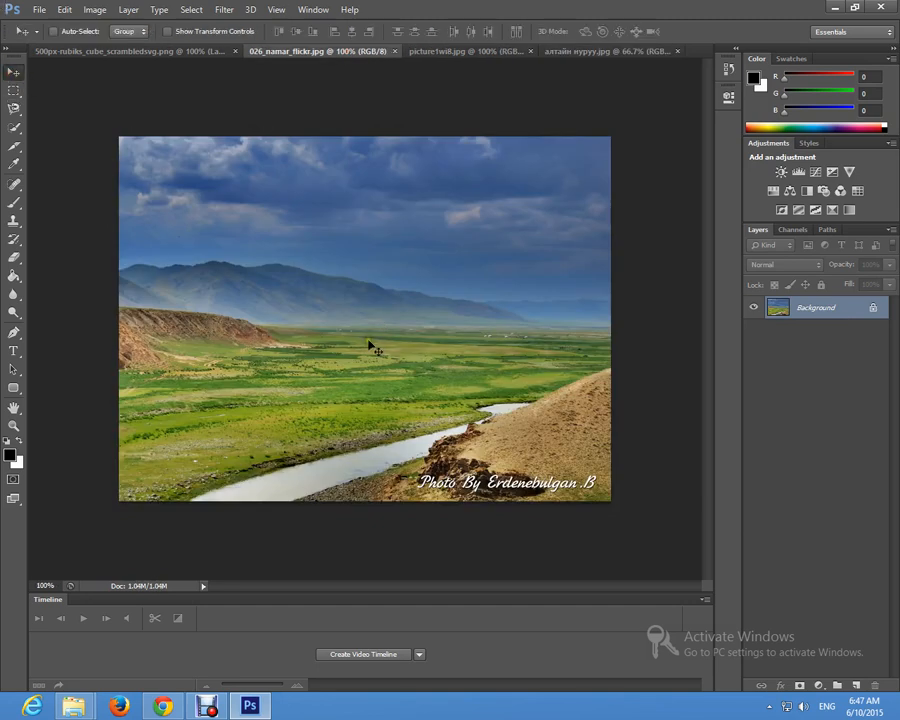
{"action": "left_click_drag", "start_coordinate": [364, 325], "coordinate": [351, 245]}
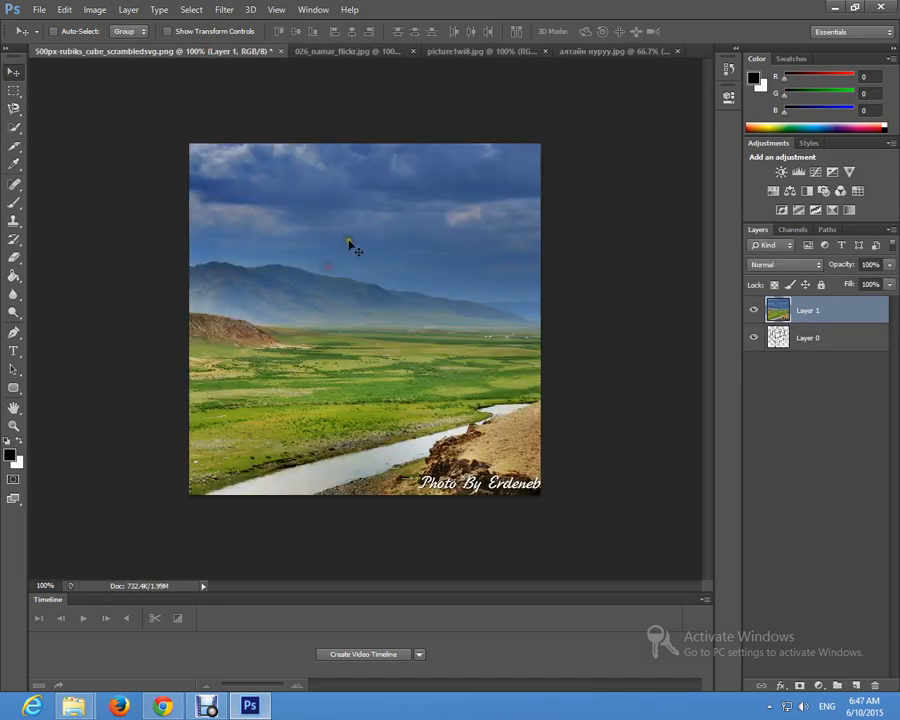
{"action": "left_click", "coordinate": [446, 57]}
{"action": "left_click_drag", "start_coordinate": [400, 331], "coordinate": [253, 189]}
{"action": "left_click", "coordinate": [580, 51]}
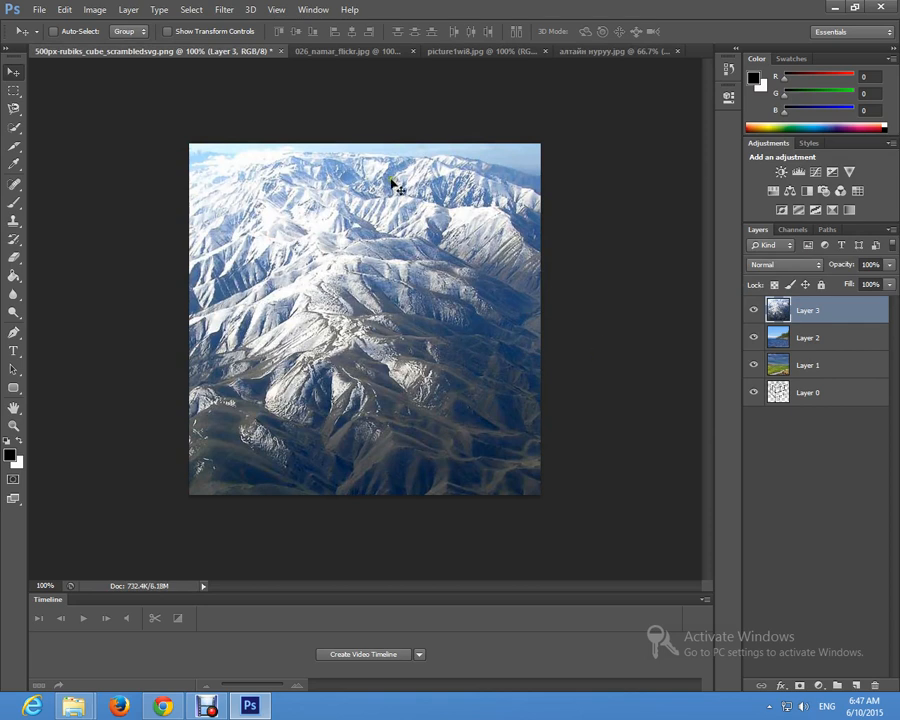
Step: Close the three landscape source photos, leaving only the cube document open
{"action": "left_click", "coordinate": [411, 51]}
{"action": "left_click", "coordinate": [416, 52]}
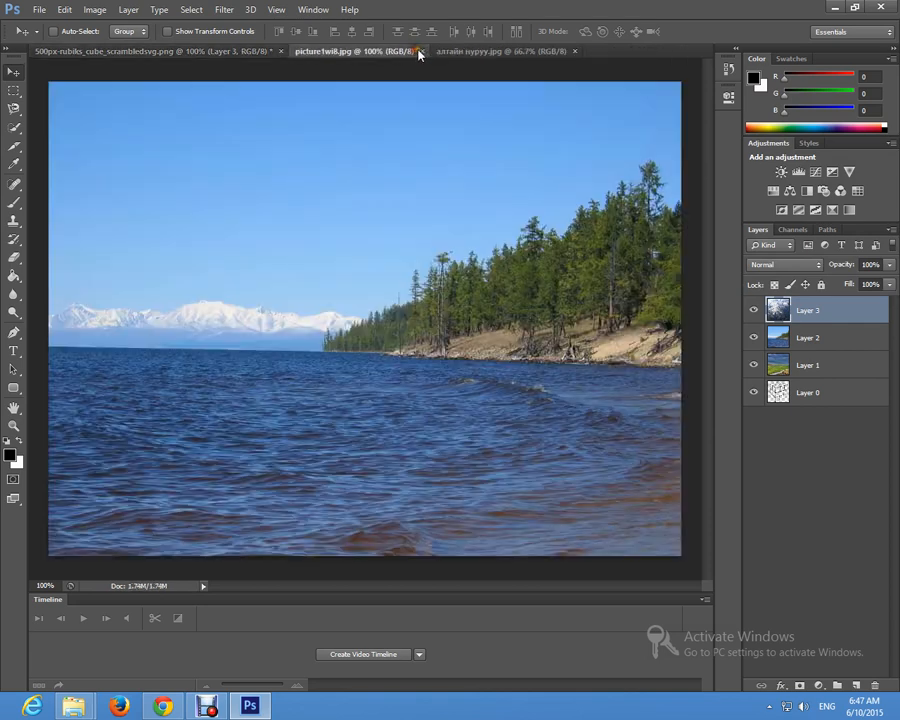
{"action": "left_click", "coordinate": [424, 51]}
{"action": "left_click", "coordinate": [426, 51]}
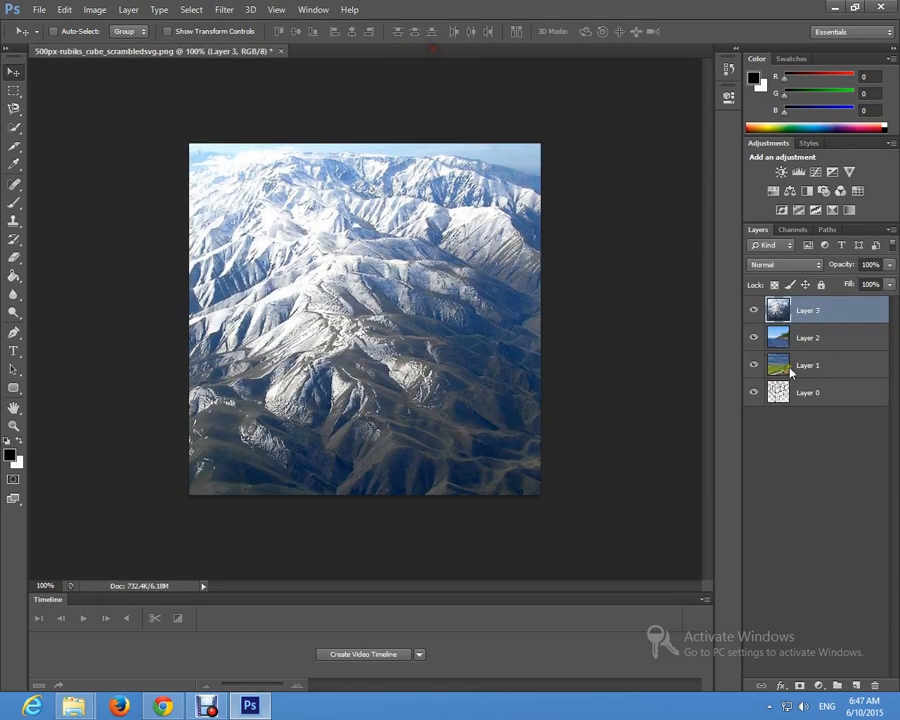
Step: Move the cube outline Layer 0 above all photo layers and hide Layer 2 and Layer 1
{"action": "left_click_drag", "start_coordinate": [805, 392], "coordinate": [804, 305]}
{"action": "left_click", "coordinate": [801, 346]}
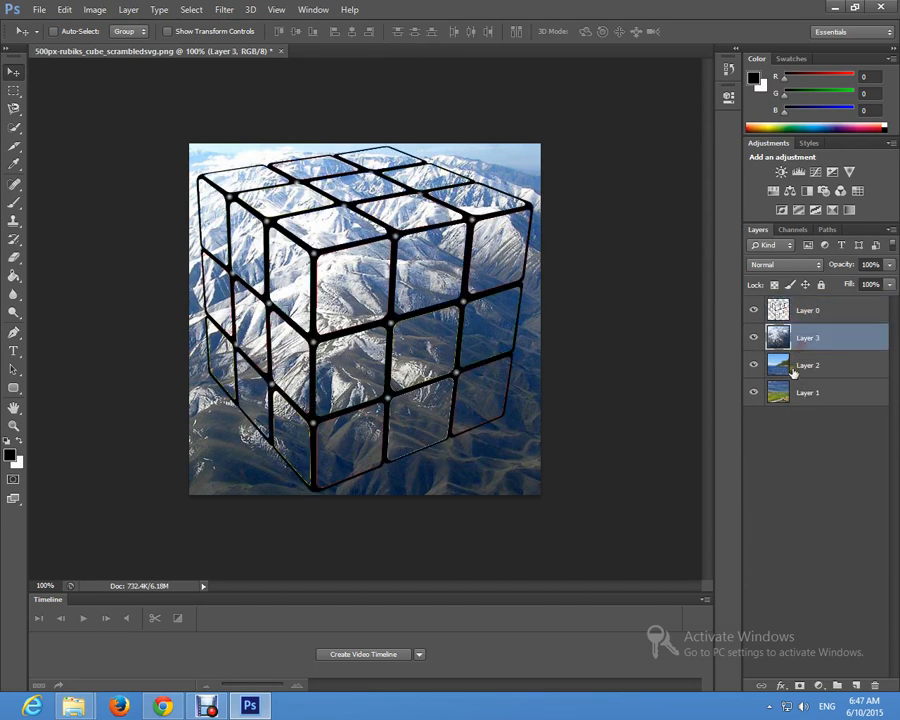
{"action": "left_click", "coordinate": [797, 371]}
{"action": "left_click", "coordinate": [754, 366]}
{"action": "left_click", "coordinate": [754, 392]}
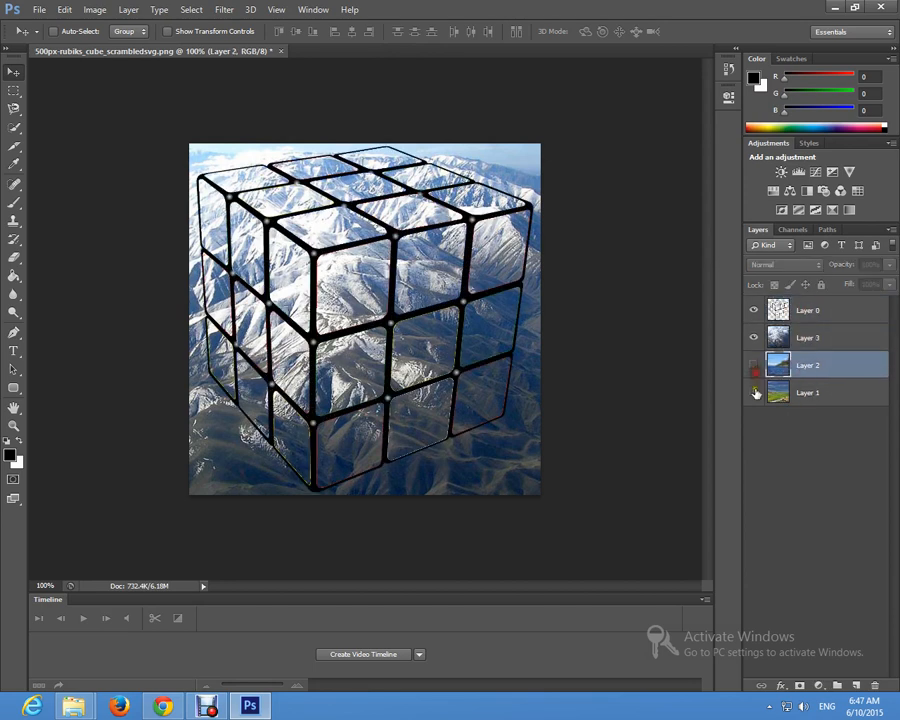
Step: Free-transform the mountain photo on Layer 3 so the whole picture is scaled down to fit the canvas
{"action": "left_click", "coordinate": [783, 337]}
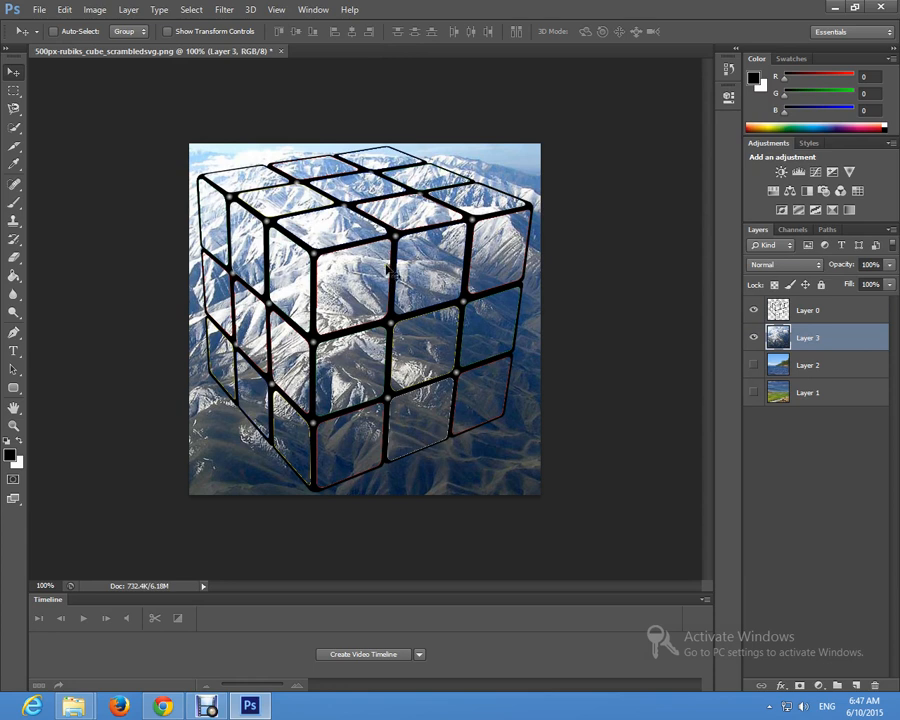
{"action": "key", "text": "ctrl+t"}
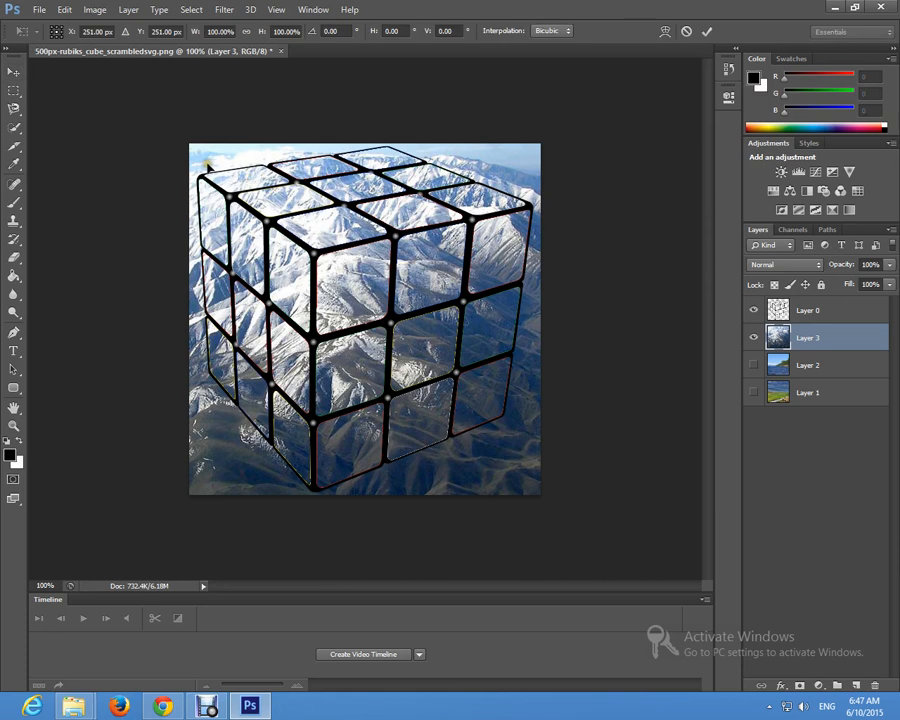
{"action": "left_click", "coordinate": [14, 72]}
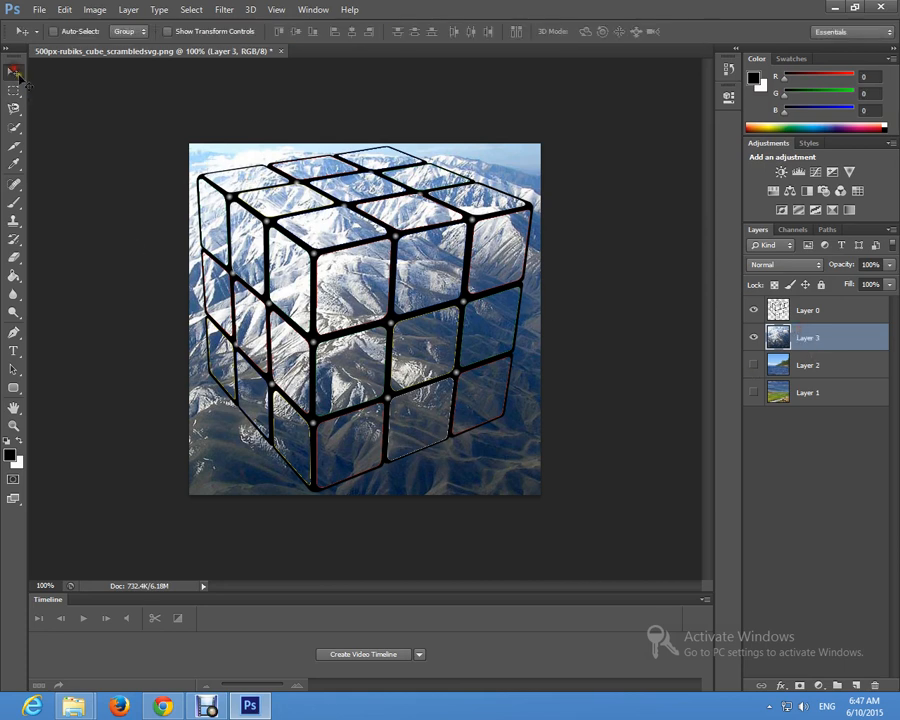
{"action": "key", "text": "ctrl+t"}
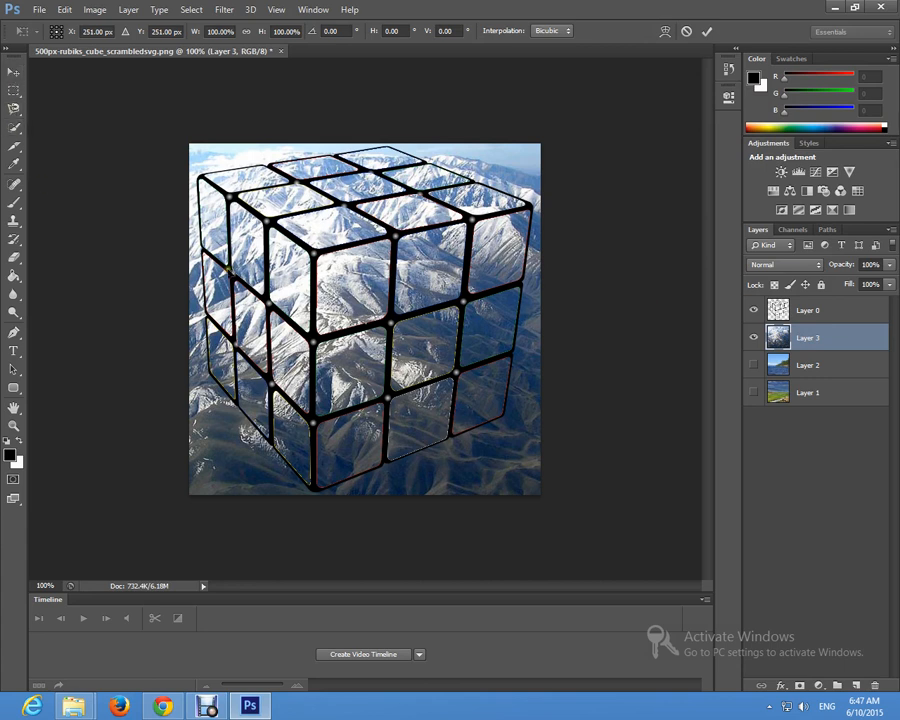
{"action": "left_click_drag", "start_coordinate": [162, 148], "coordinate": [261, 190]}
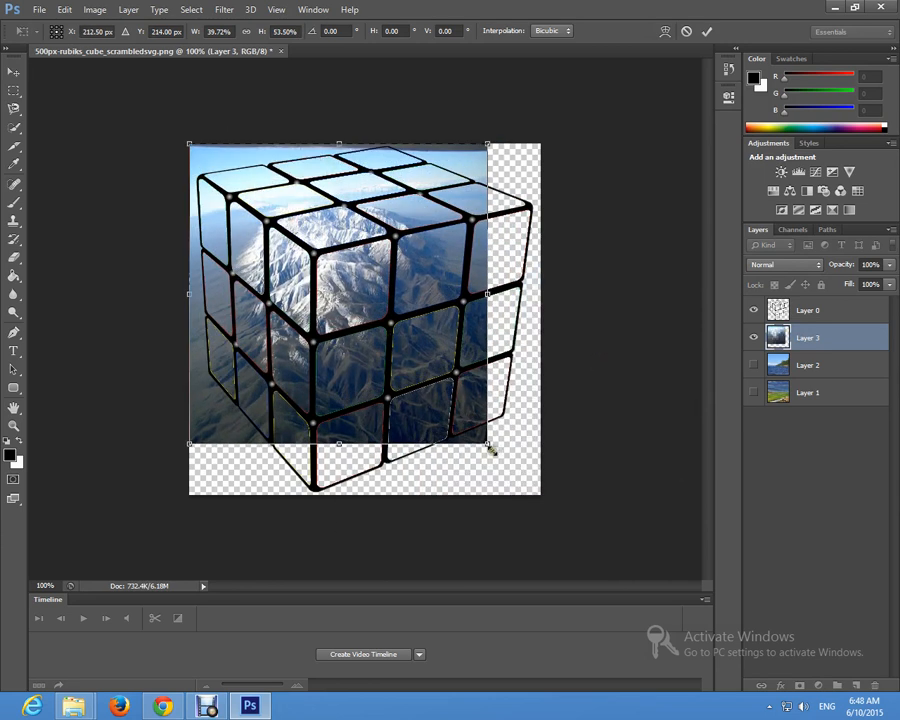
{"action": "left_click_drag", "start_coordinate": [488, 444], "coordinate": [541, 490]}
{"action": "key", "text": "Return"}
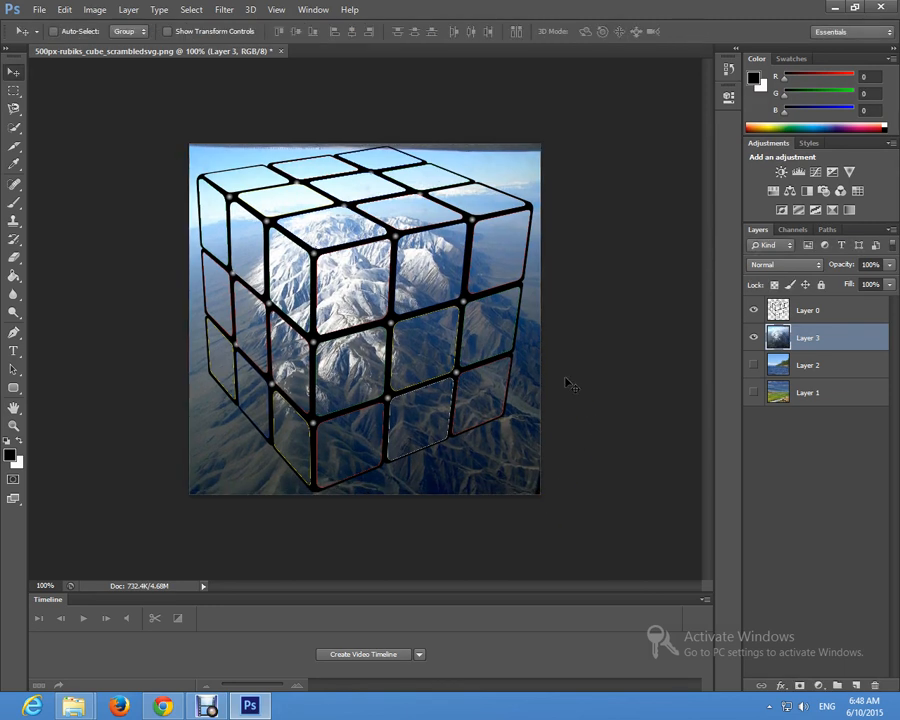
Step: Copy the entire mountain photo, hide Layer 3 and make the cube outline Layer 0 active
{"action": "key", "text": "ctrl+a"}
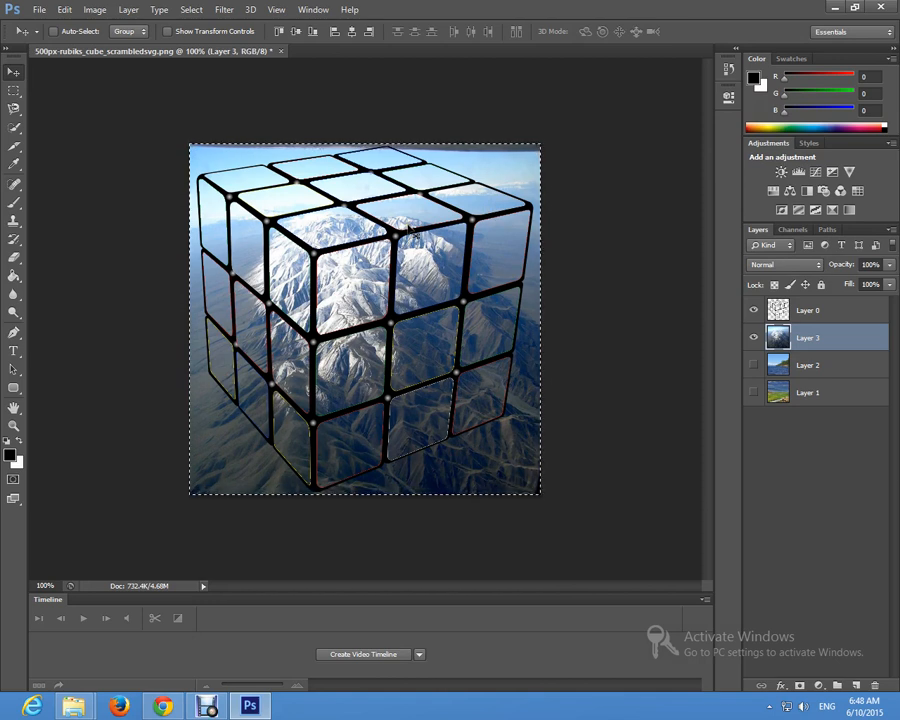
{"action": "key", "text": "ctrl+d"}
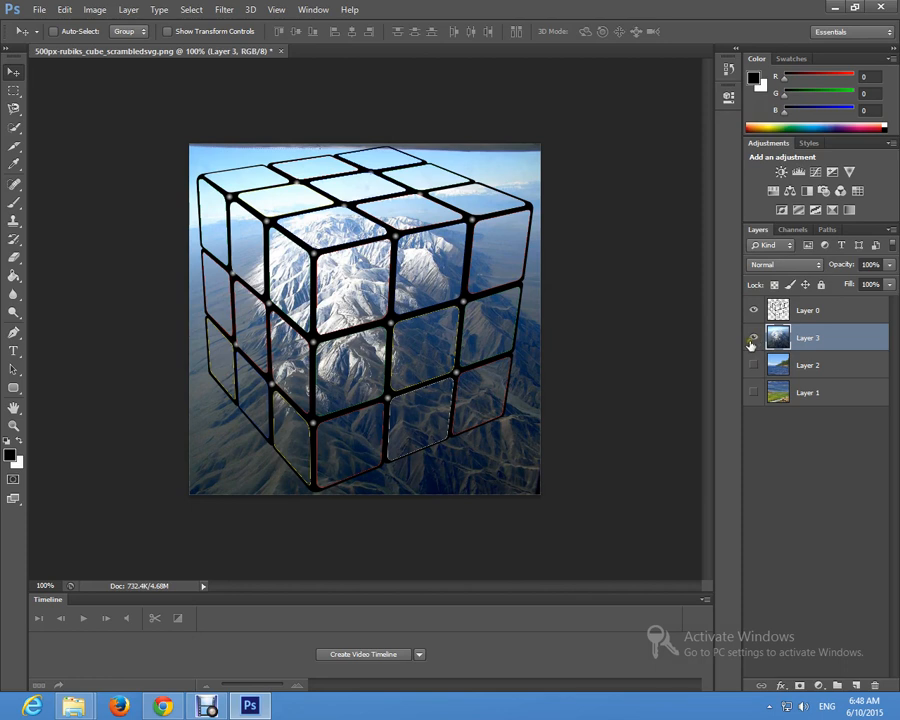
{"action": "left_click", "coordinate": [753, 342]}
{"action": "left_click", "coordinate": [812, 314]}
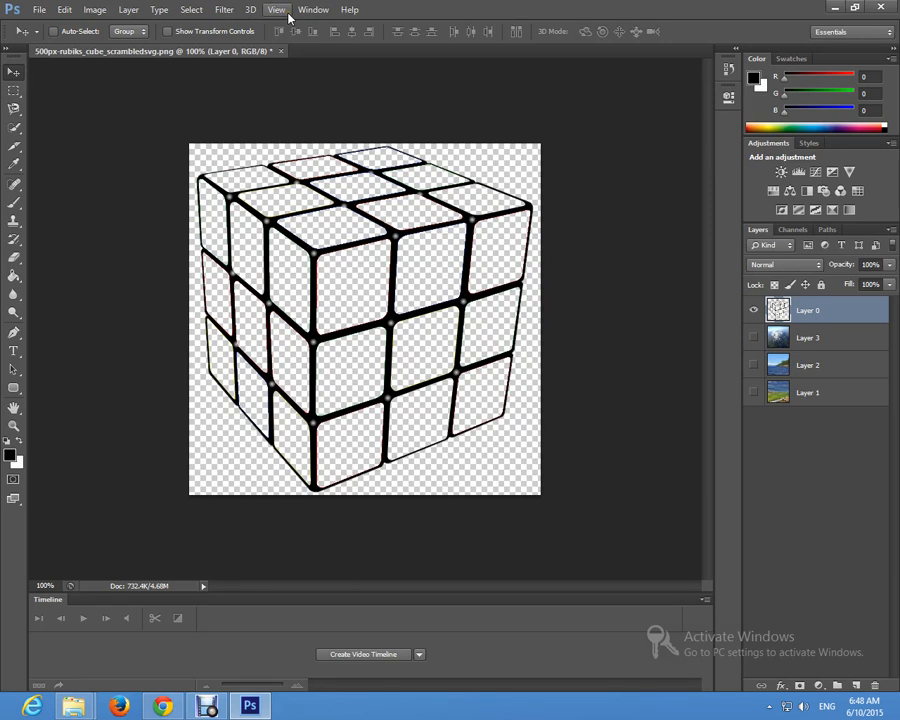
Step: Create a Vanishing Point plane over the four corners of the cube's right face
{"action": "key", "text": "ctrl+alt+v"}
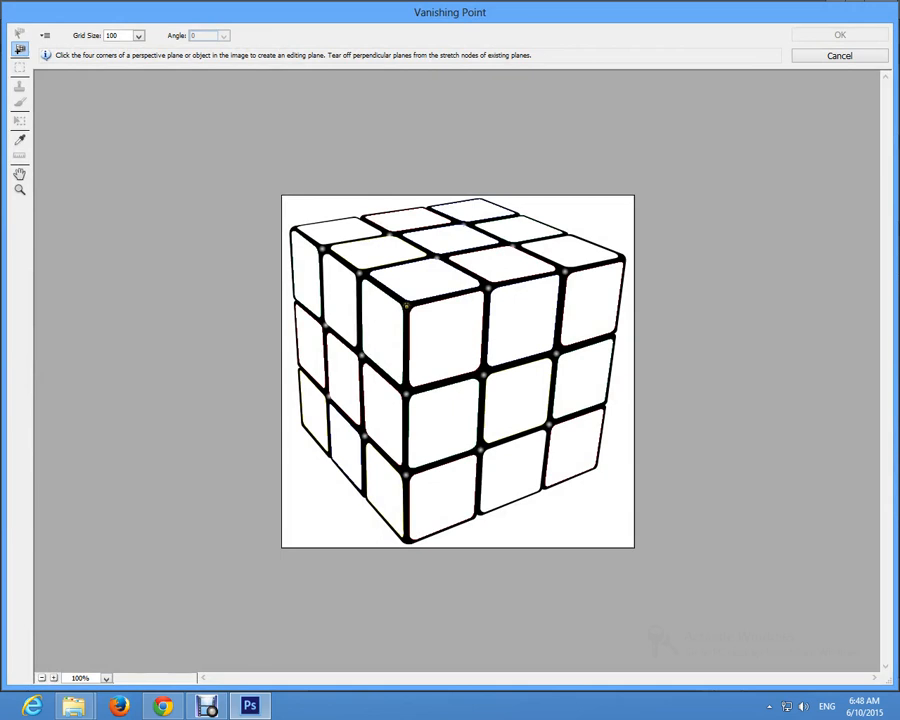
{"action": "left_click", "coordinate": [407, 300]}
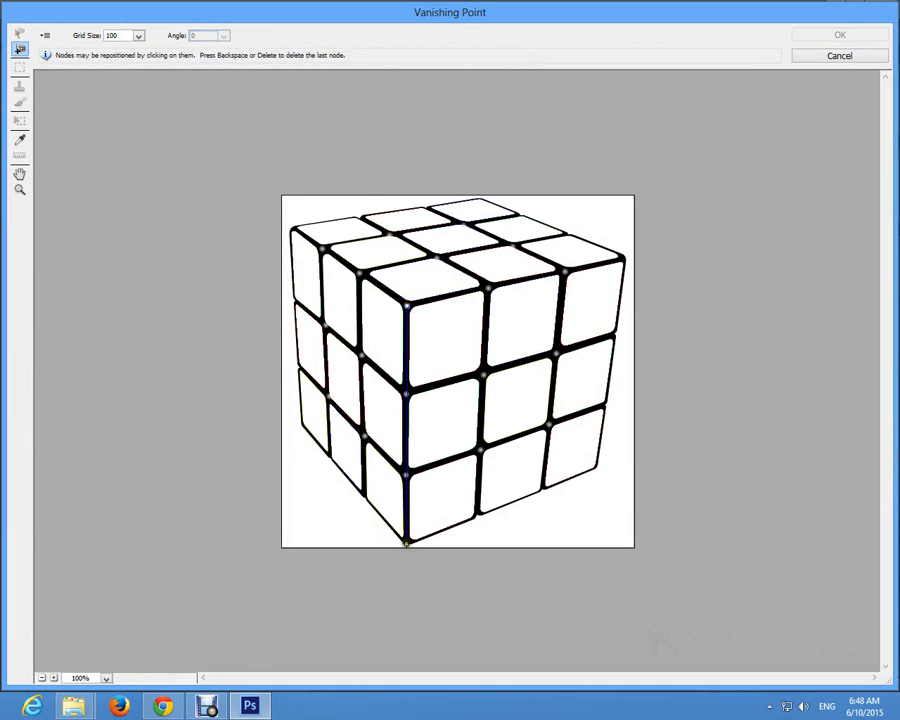
{"action": "left_click", "coordinate": [406, 543]}
{"action": "left_click", "coordinate": [597, 467]}
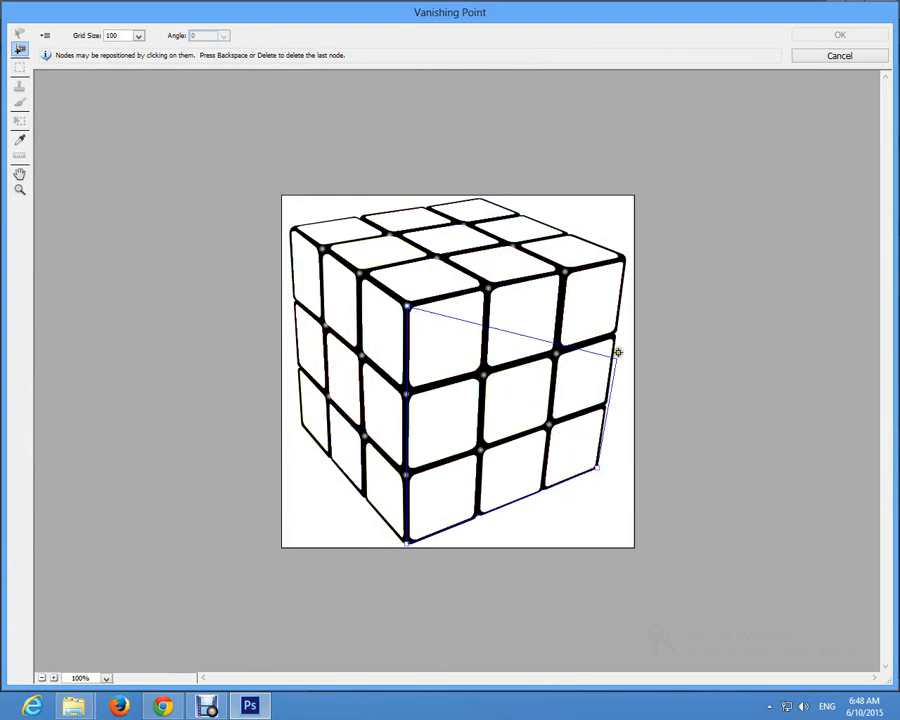
{"action": "left_click", "coordinate": [626, 256]}
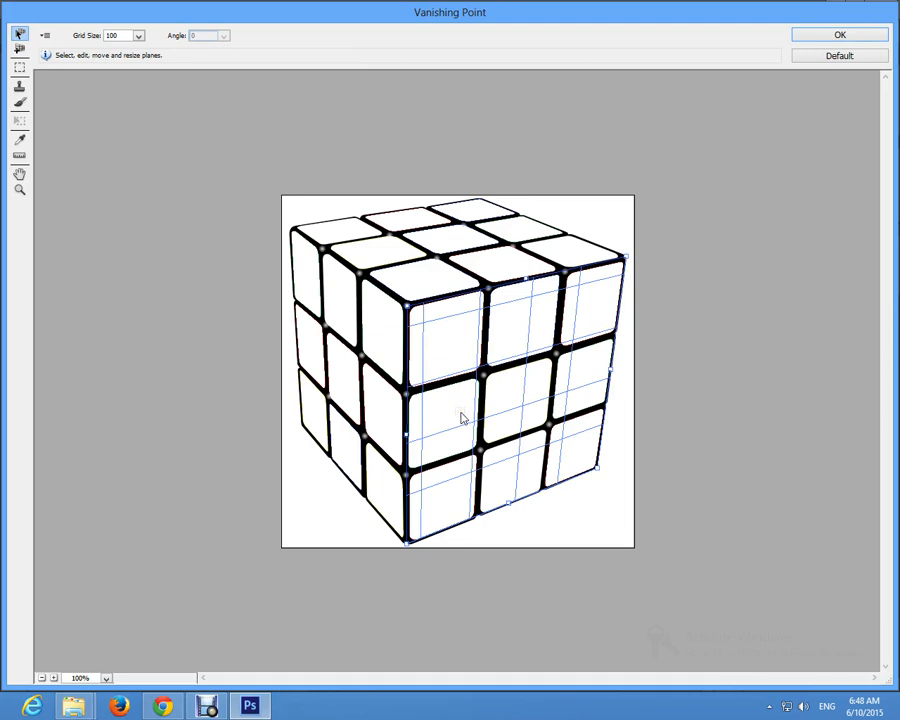
Step: Paste the mountain photo into Vanishing Point, scale it to fill the cube's right face, and apply the filter
{"action": "key", "text": "ctrl+v"}
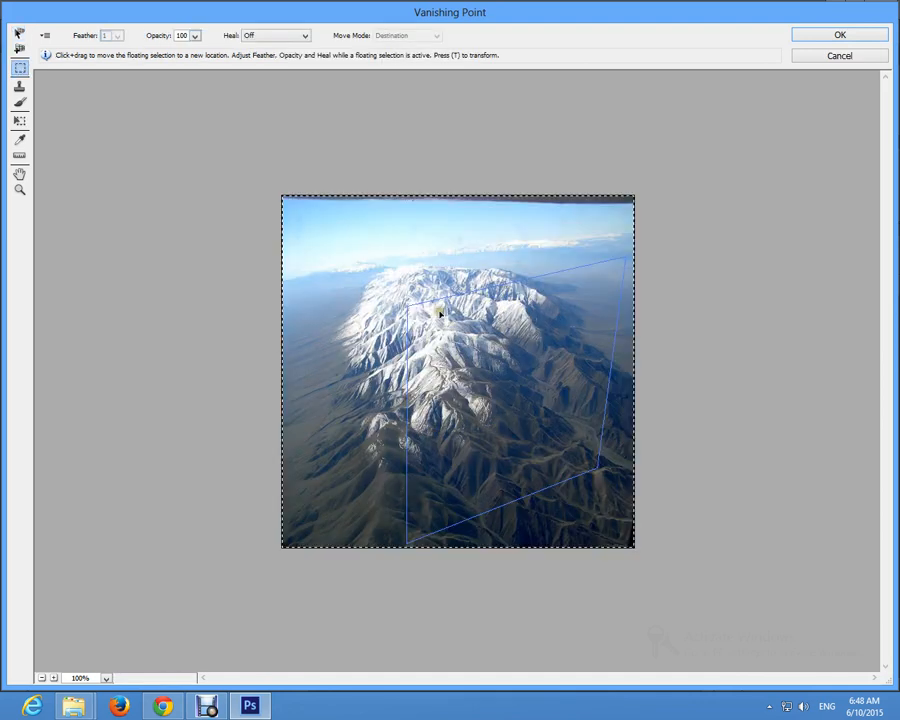
{"action": "key", "text": "t"}
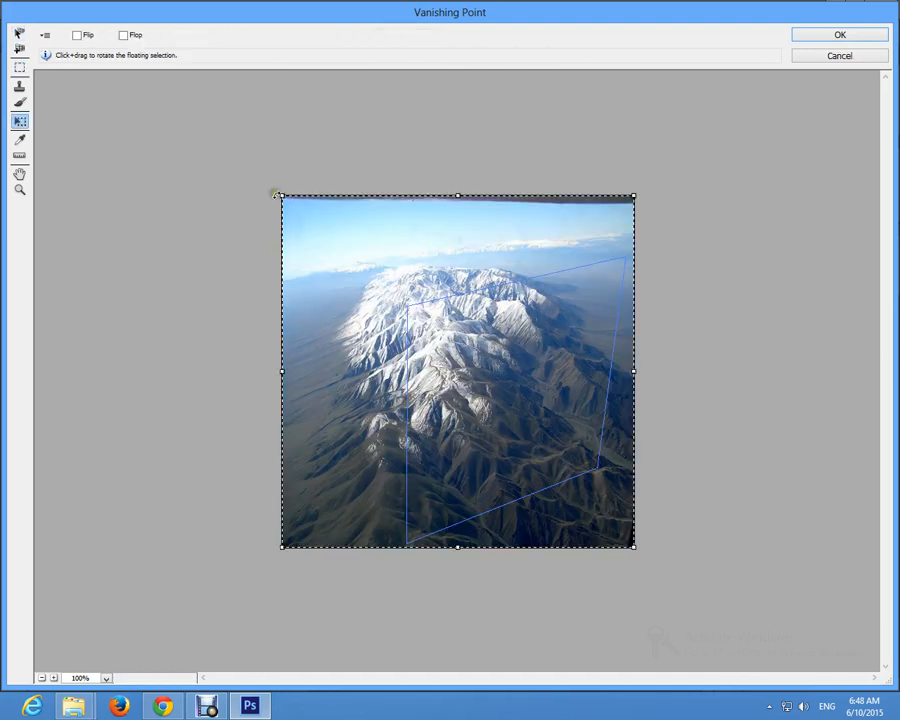
{"action": "left_click_drag", "start_coordinate": [279, 193], "coordinate": [476, 410]}
{"action": "left_click_drag", "start_coordinate": [560, 462], "coordinate": [487, 354]}
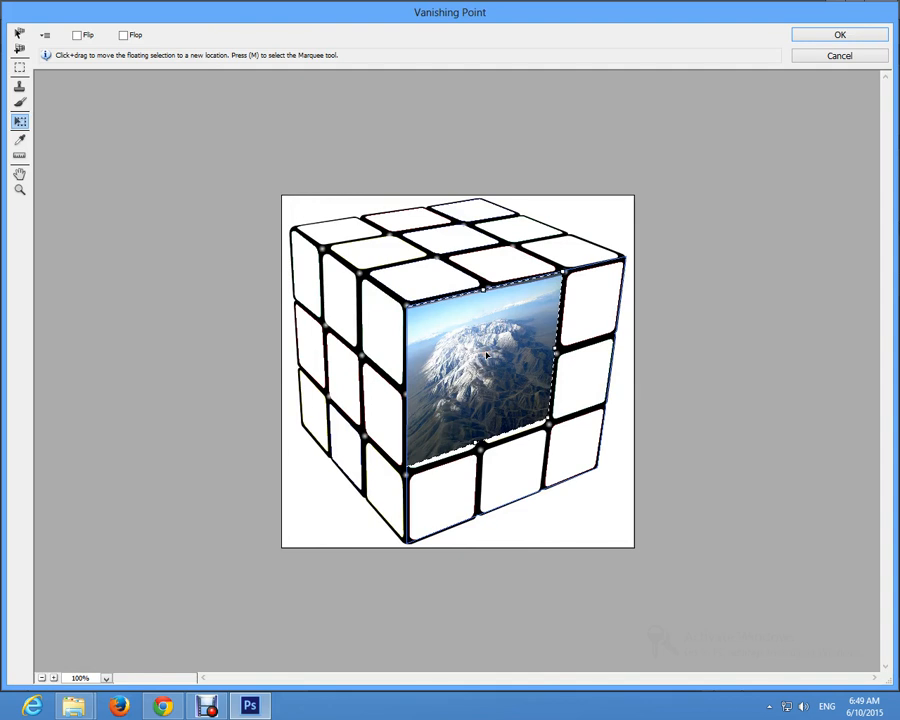
{"action": "left_click_drag", "start_coordinate": [549, 426], "coordinate": [603, 468]}
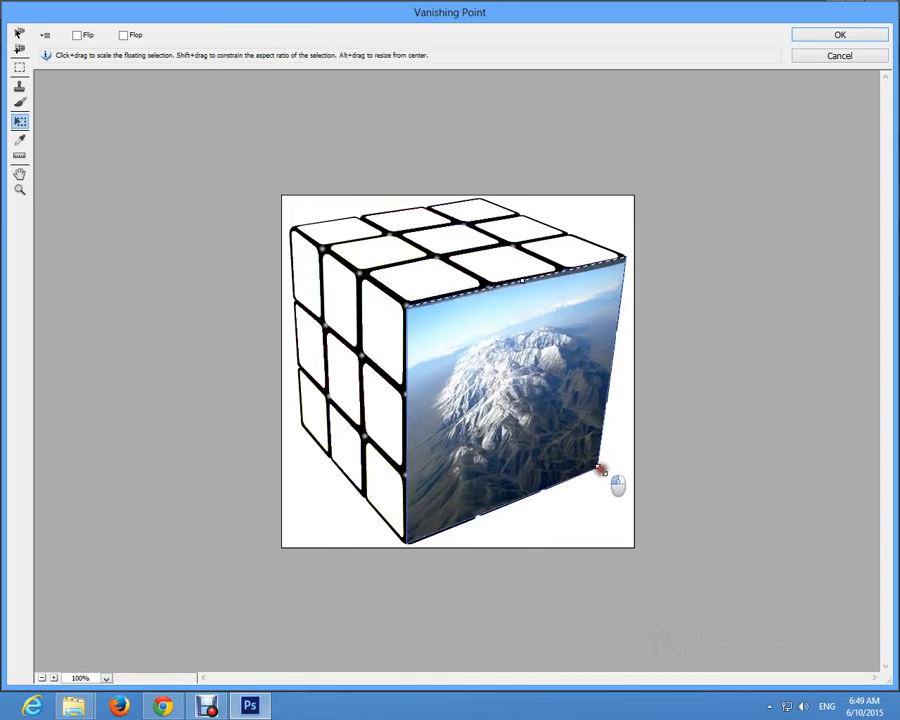
{"action": "left_click_drag", "start_coordinate": [522, 267], "coordinate": [524, 264]}
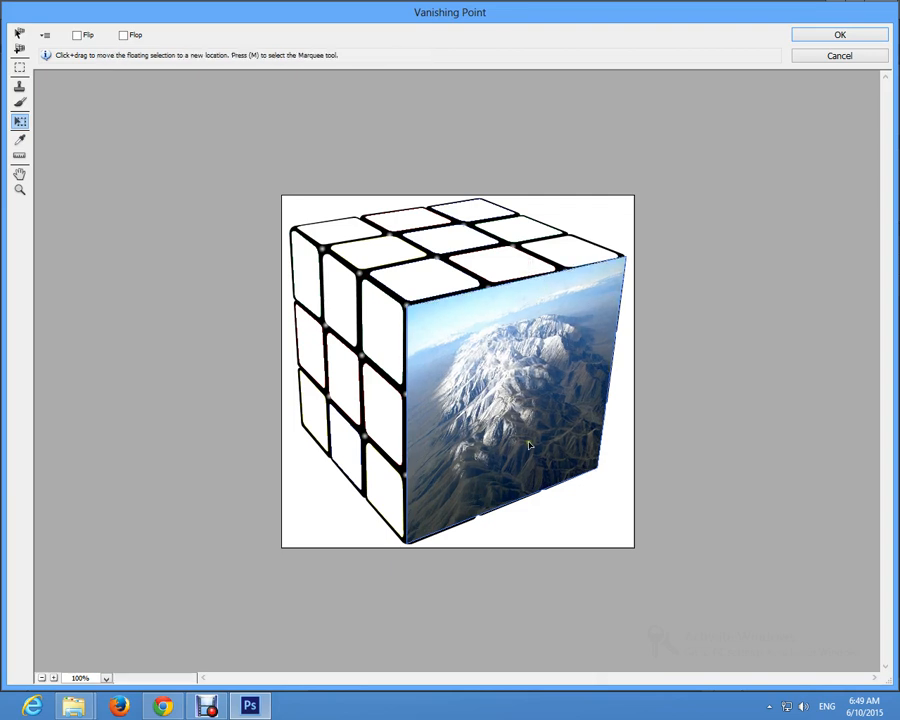
{"action": "key", "text": "Return"}
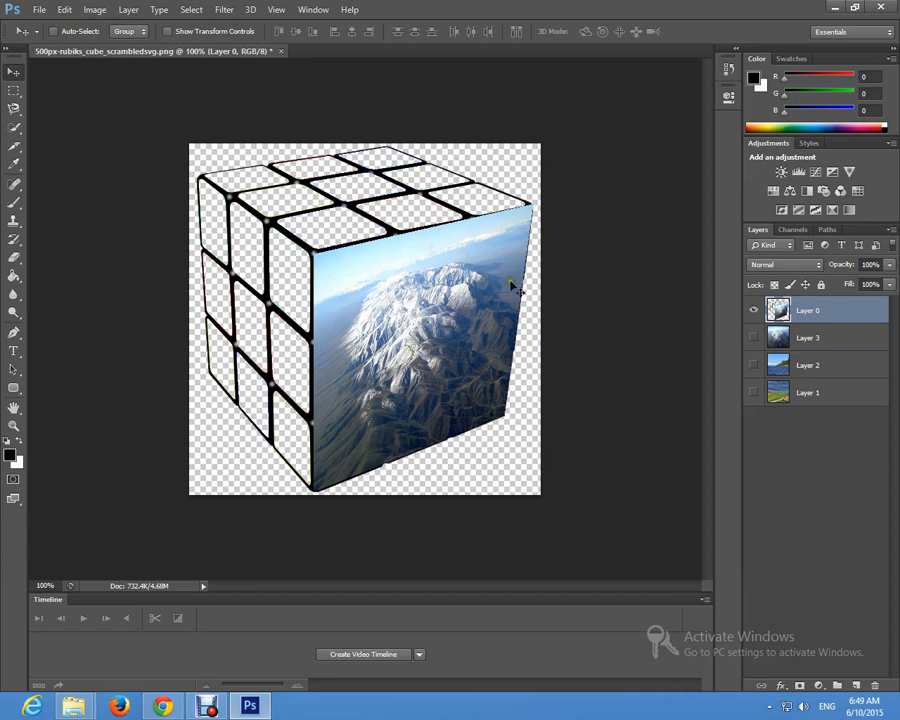
Step: Move the mountain photo Layer 3 to the bottom of the layer stack and keep it hidden
{"action": "left_click", "coordinate": [812, 340]}
{"action": "left_click", "coordinate": [753, 340]}
{"action": "left_click", "coordinate": [753, 341]}
{"action": "left_click_drag", "start_coordinate": [769, 337], "coordinate": [820, 448]}
Step: Show the lake photo on Layer 2, copy its whole canvas area and deselect
{"action": "left_click", "coordinate": [768, 340]}
{"action": "left_click", "coordinate": [754, 339]}
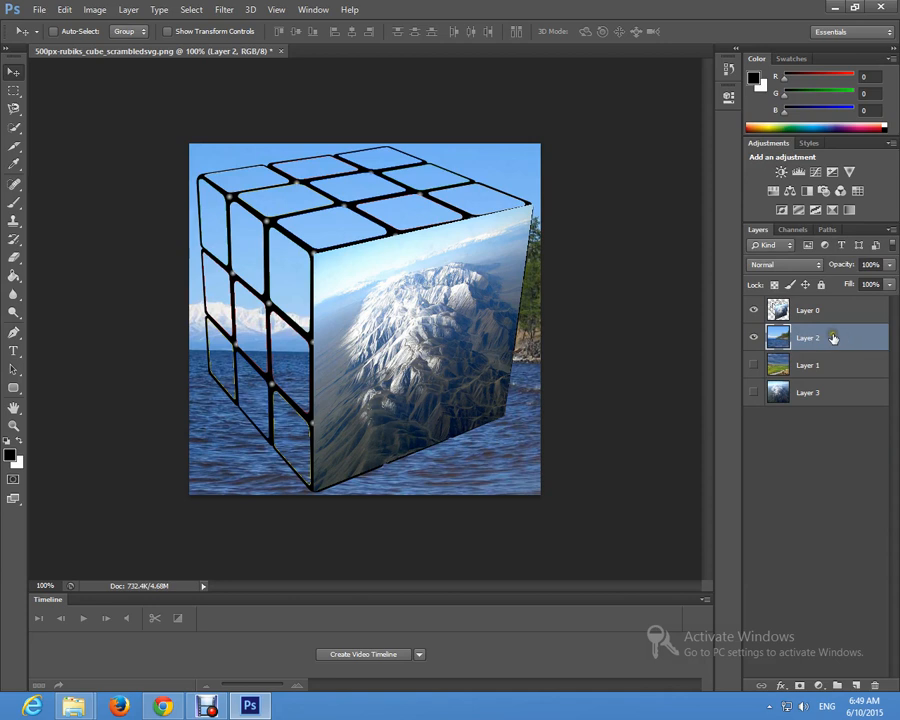
{"action": "key", "text": "ctrl+a"}
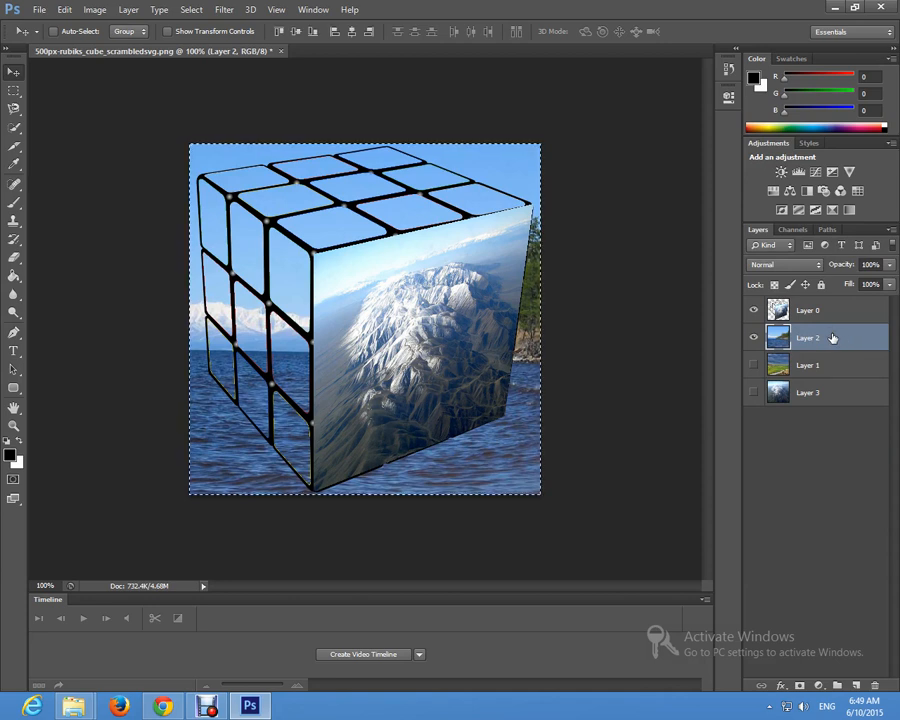
{"action": "key", "text": "ctrl+d"}
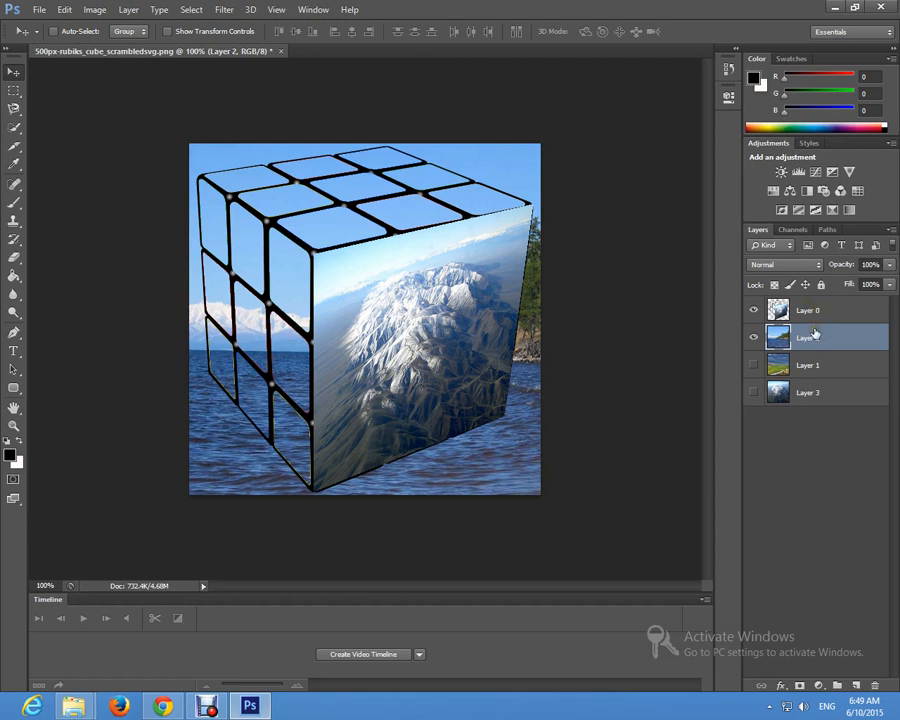
{"action": "key", "text": "ctrl+alt+v"}
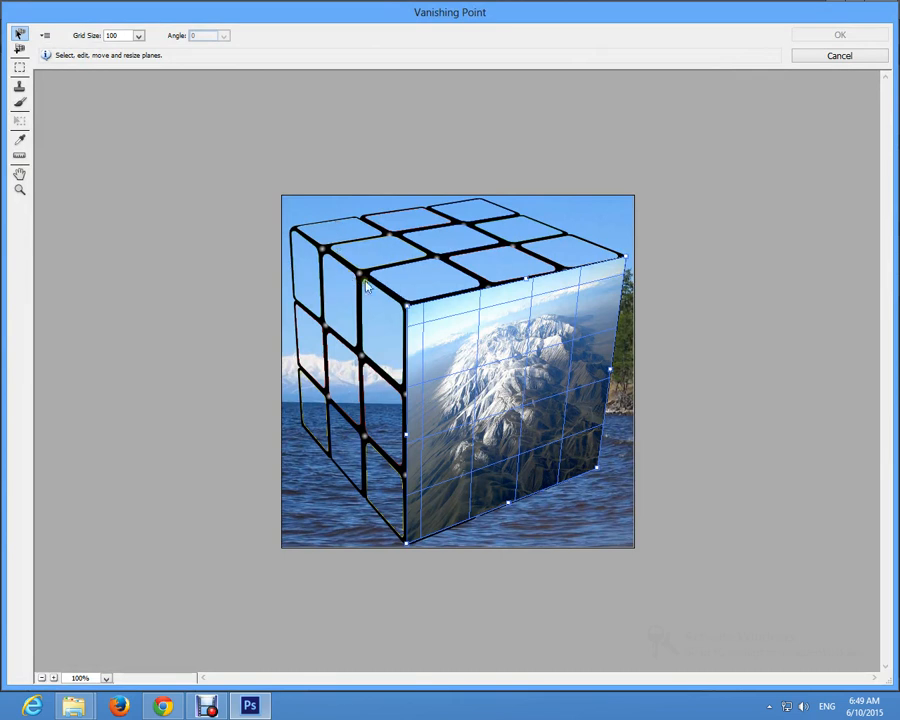
{"action": "left_click", "coordinate": [20, 50]}
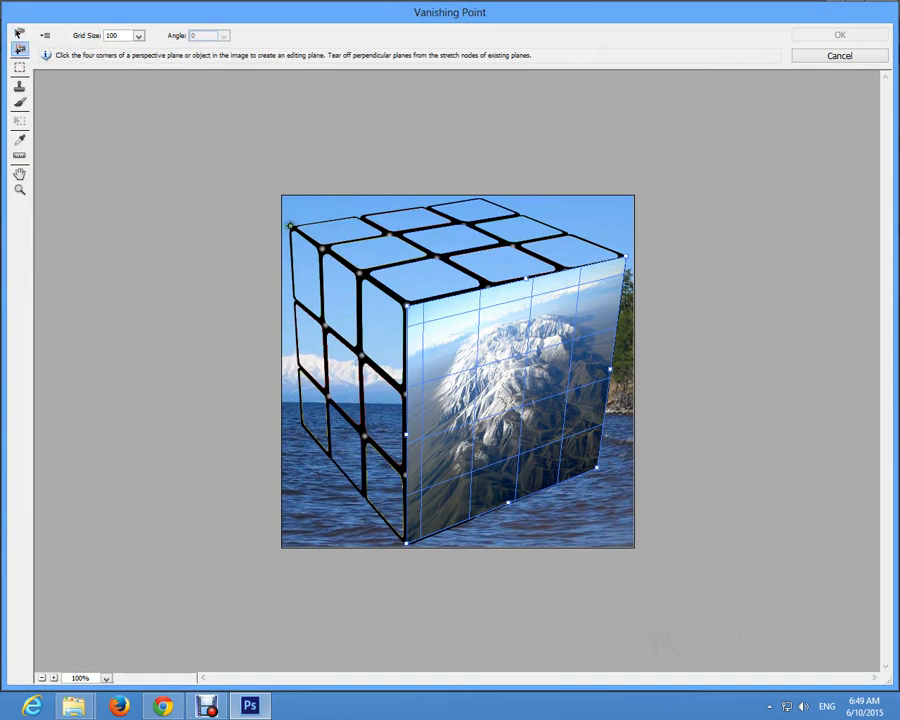
{"action": "left_click", "coordinate": [407, 304]}
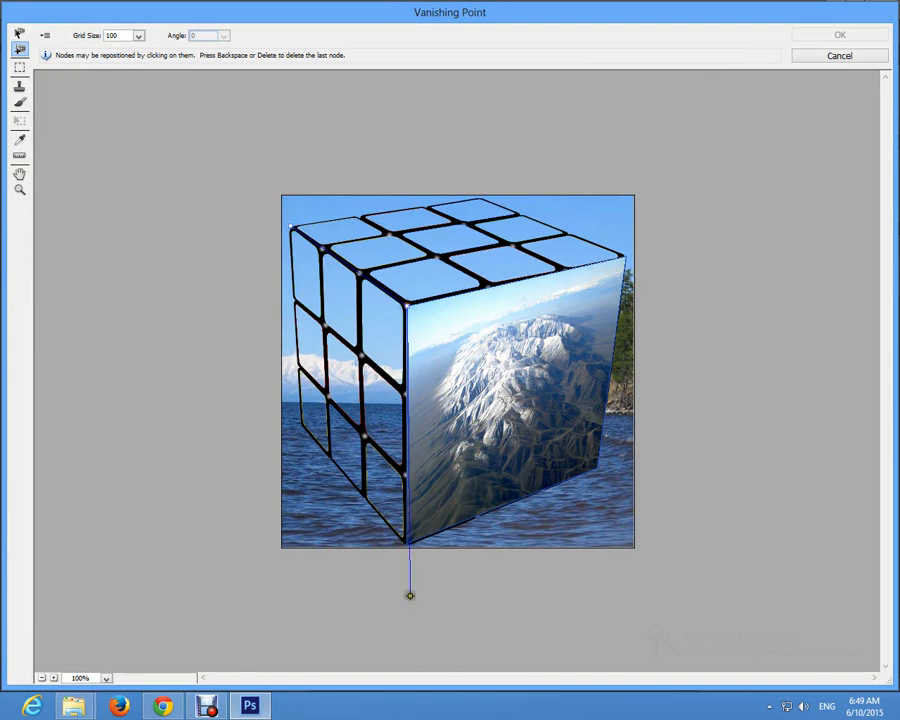
{"action": "left_click", "coordinate": [406, 545]}
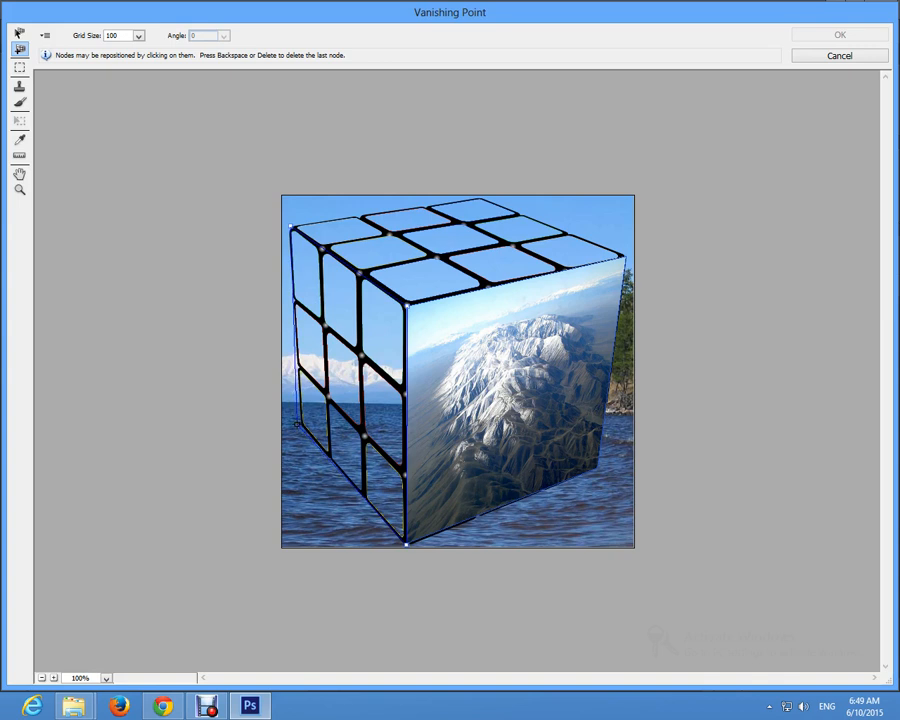
{"action": "left_click", "coordinate": [298, 424]}
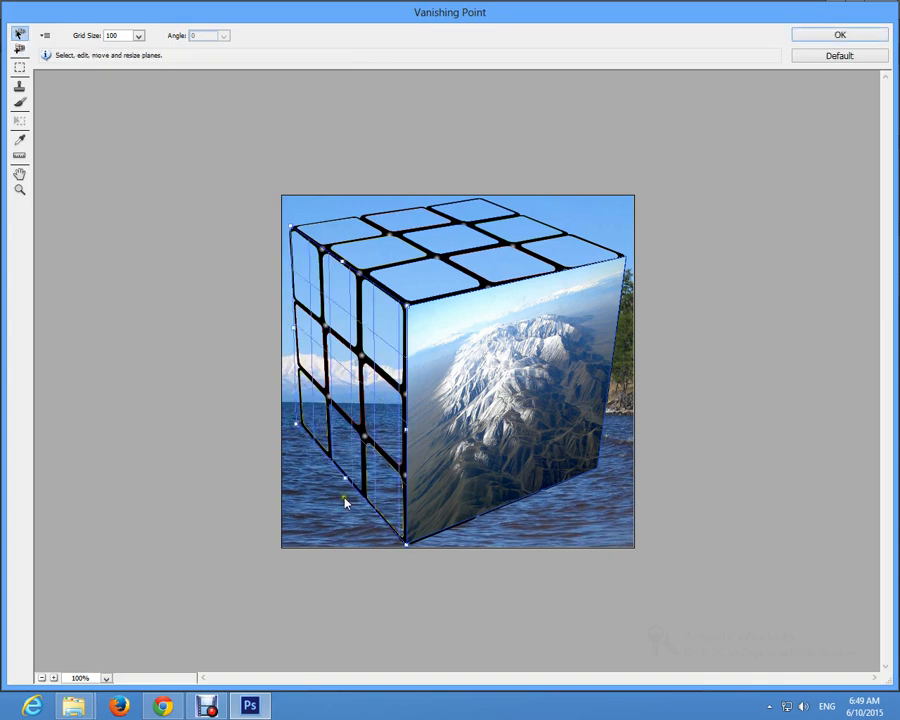
{"action": "left_click", "coordinate": [322, 446]}
{"action": "key", "text": "Delete"}
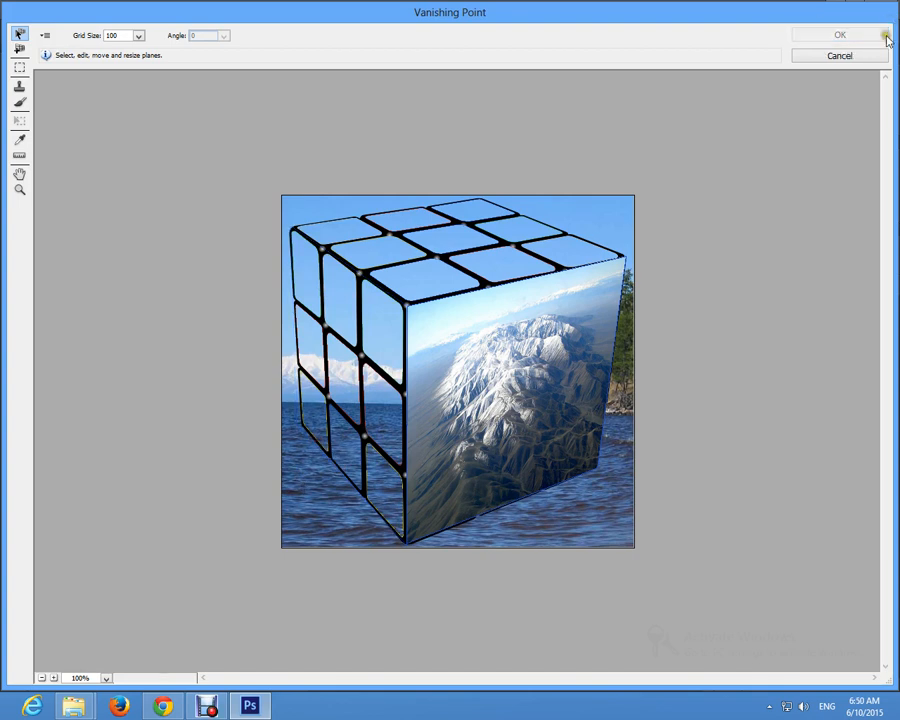
{"action": "left_click", "coordinate": [845, 56]}
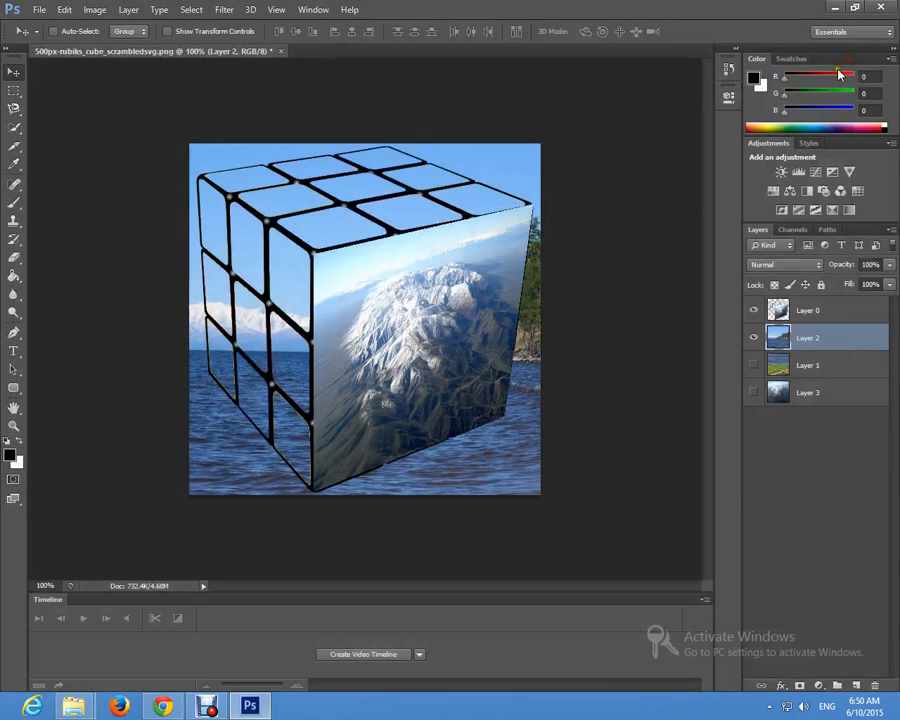
Step: Hide Layer 2 and create a Vanishing Point plane over the four corners of the cube's left face on Layer 0
{"action": "left_click", "coordinate": [754, 339]}
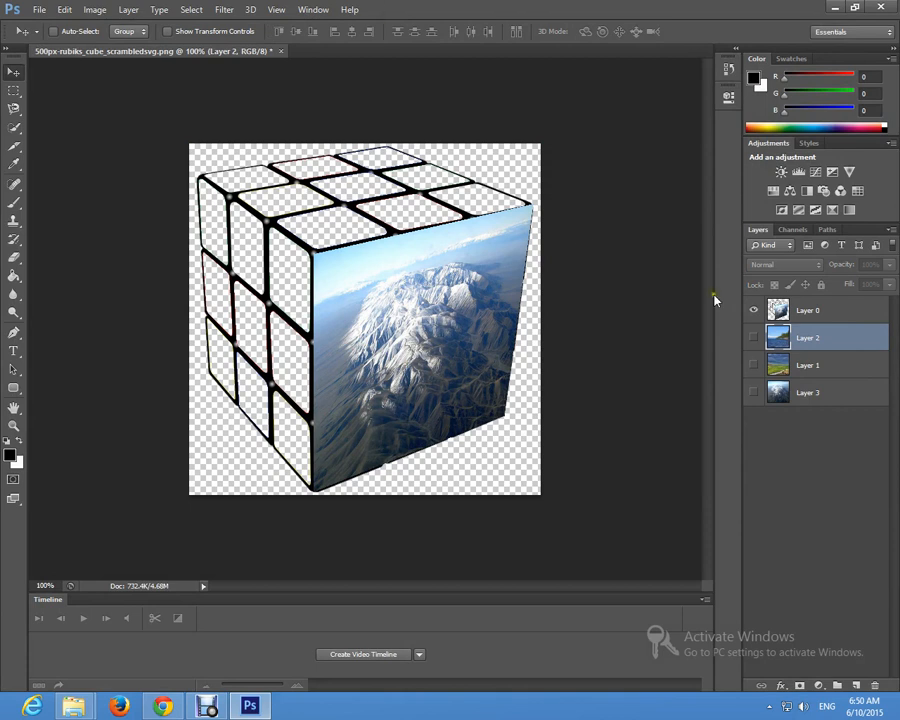
{"action": "left_click", "coordinate": [800, 312]}
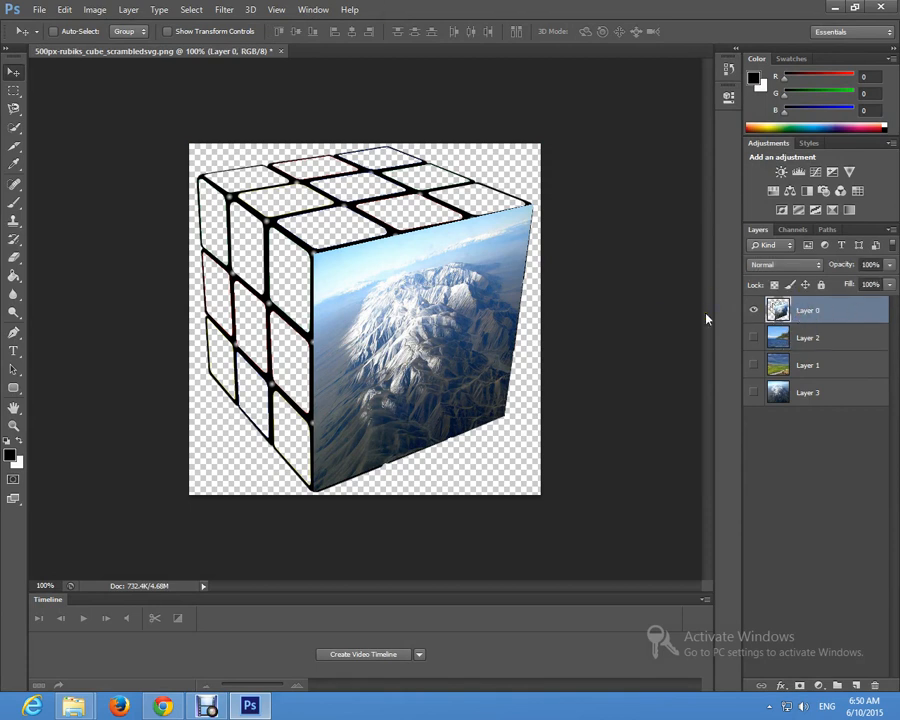
{"action": "key", "text": "alt+ctrl+v"}
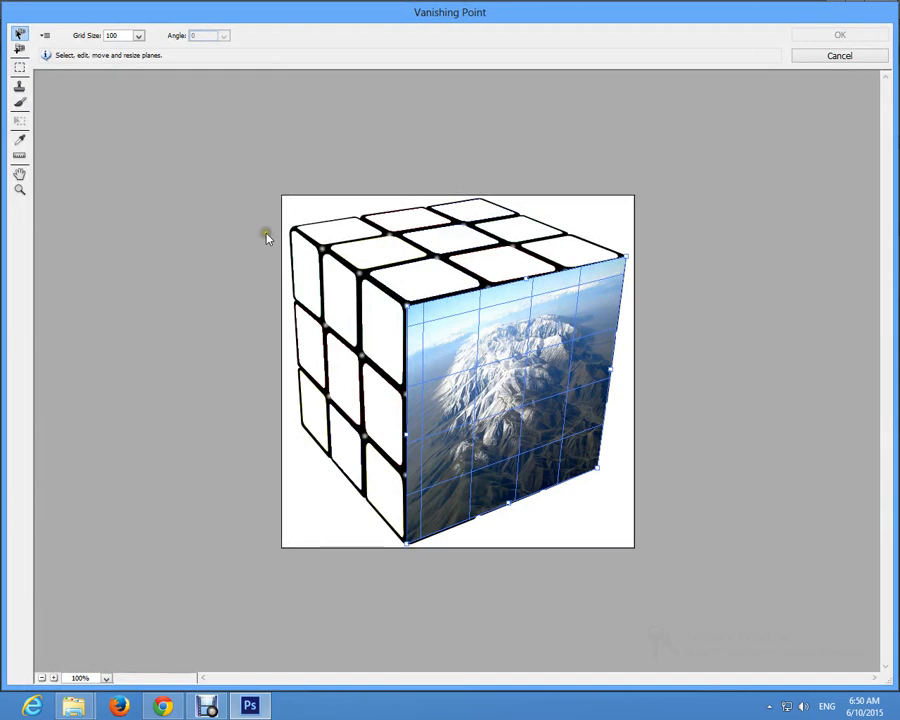
{"action": "left_click", "coordinate": [18, 50]}
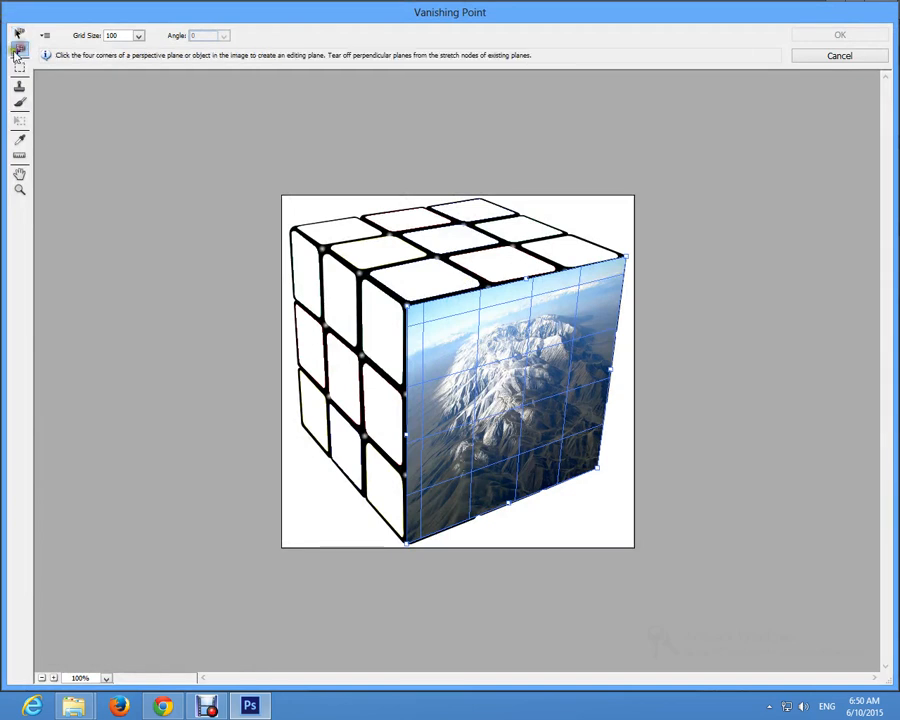
{"action": "left_click", "coordinate": [289, 227]}
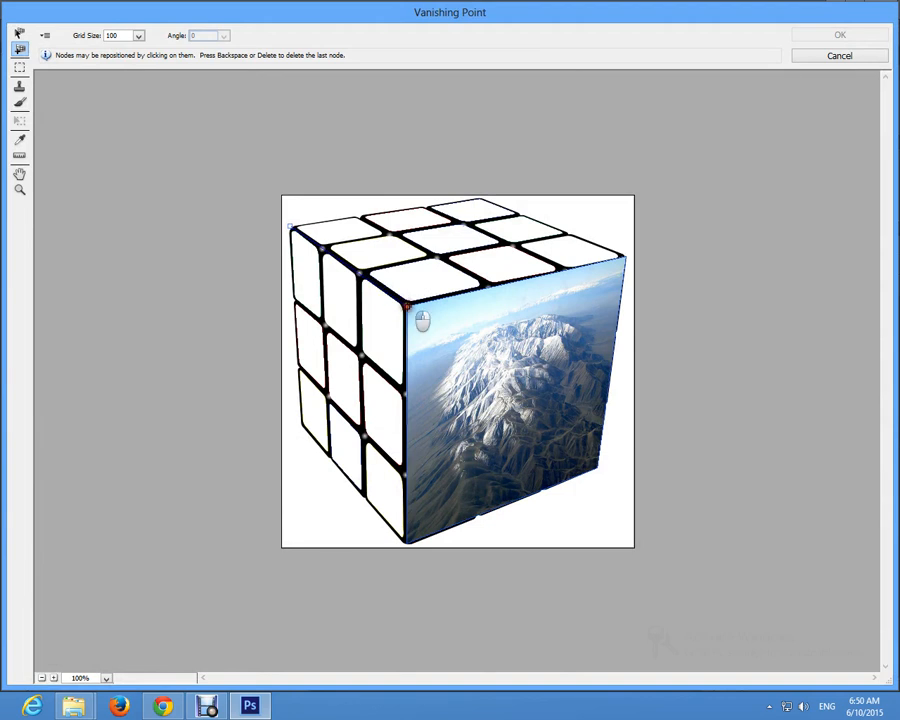
{"action": "left_click", "coordinate": [406, 544]}
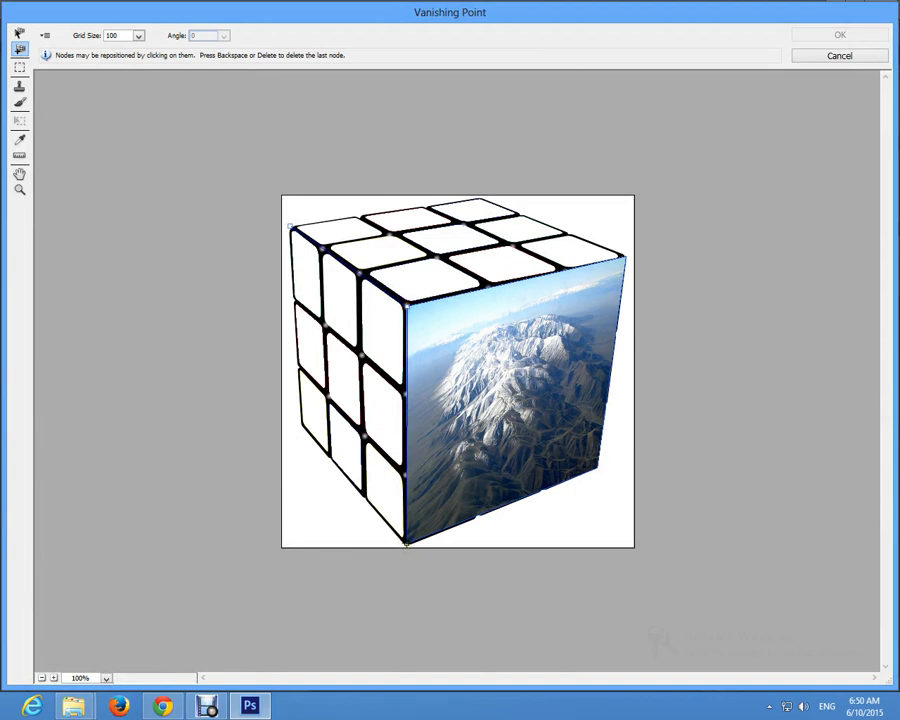
{"action": "left_click", "coordinate": [298, 422]}
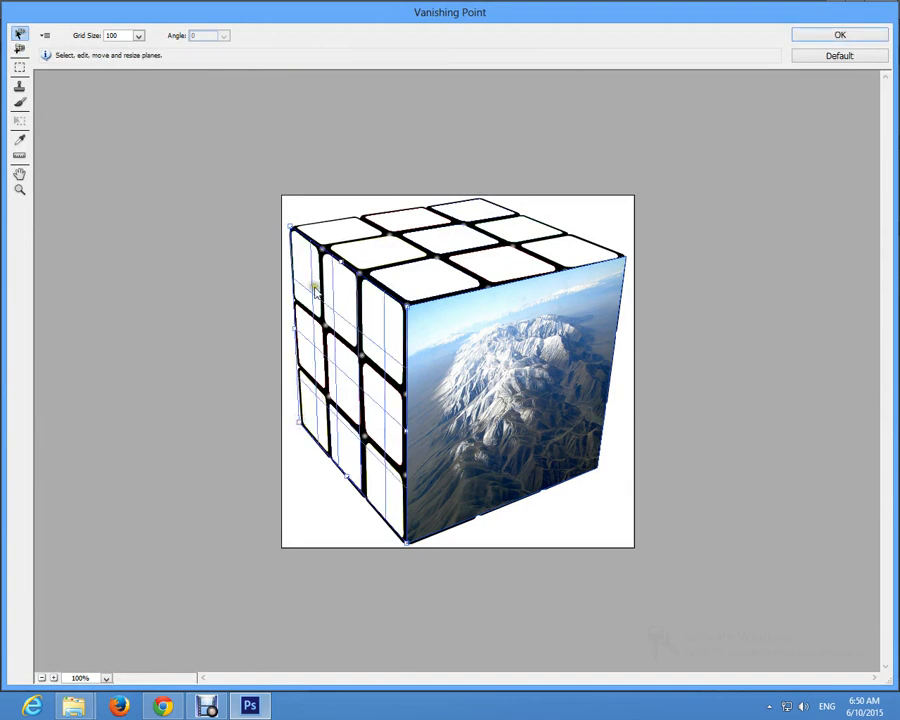
Step: Paste the lake photo into Vanishing Point, scale it to fill the cube's left face, and apply the filter
{"action": "key", "text": "ctrl+v"}
{"action": "key", "text": "t"}
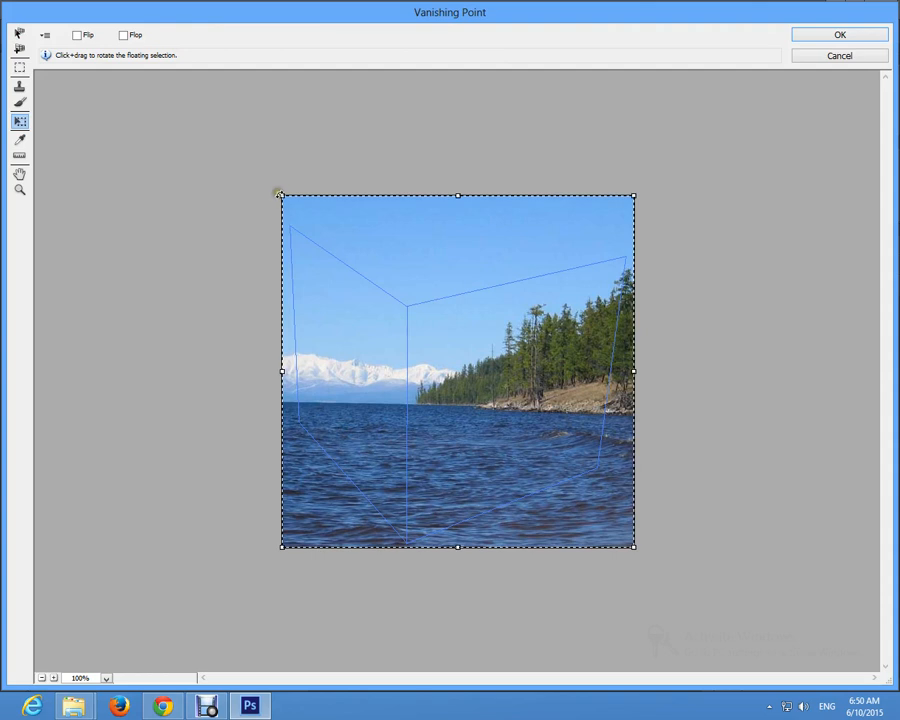
{"action": "left_click_drag", "start_coordinate": [281, 196], "coordinate": [502, 428]}
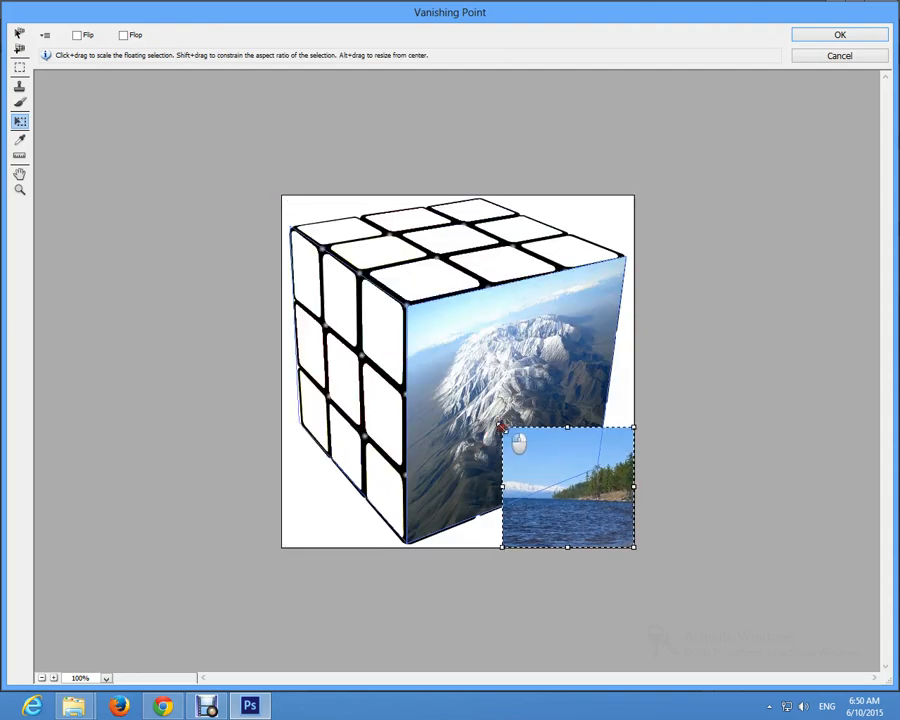
{"action": "left_click_drag", "start_coordinate": [608, 518], "coordinate": [368, 432]}
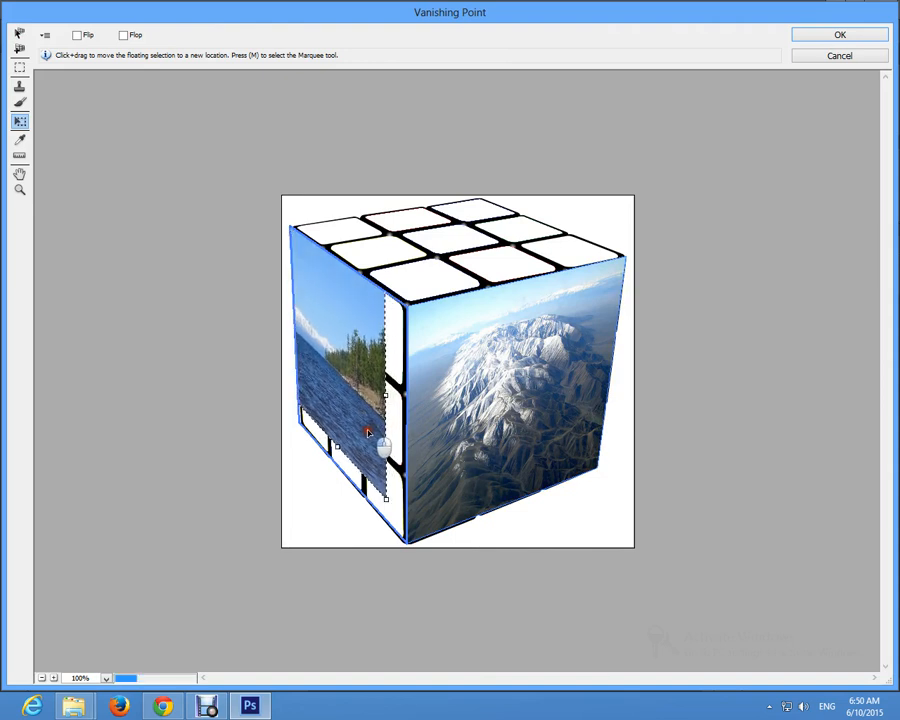
{"action": "left_click_drag", "start_coordinate": [384, 500], "coordinate": [409, 556]}
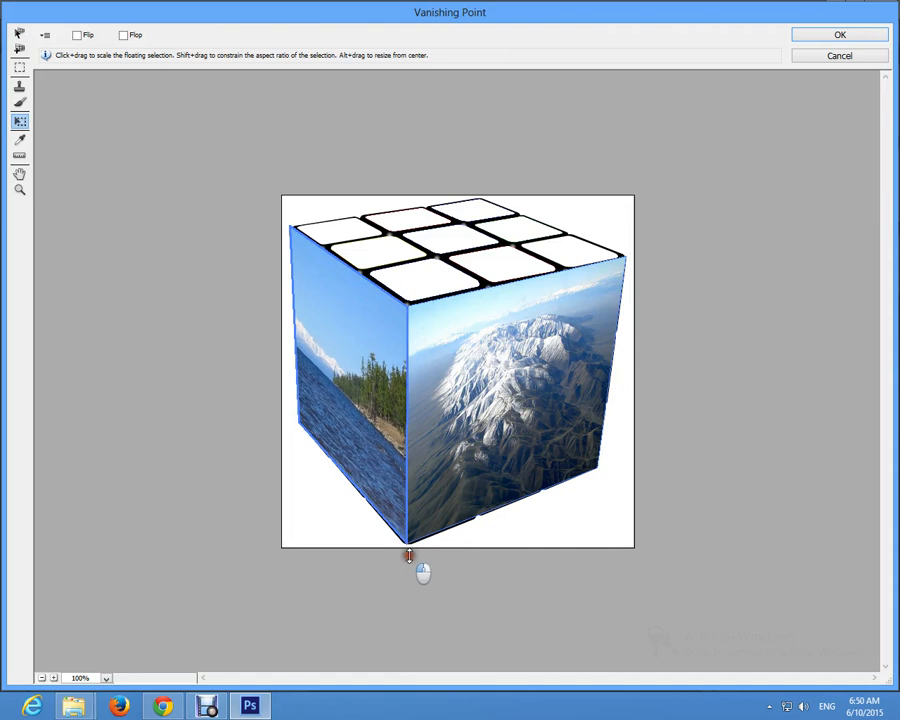
{"action": "key", "text": "Return"}
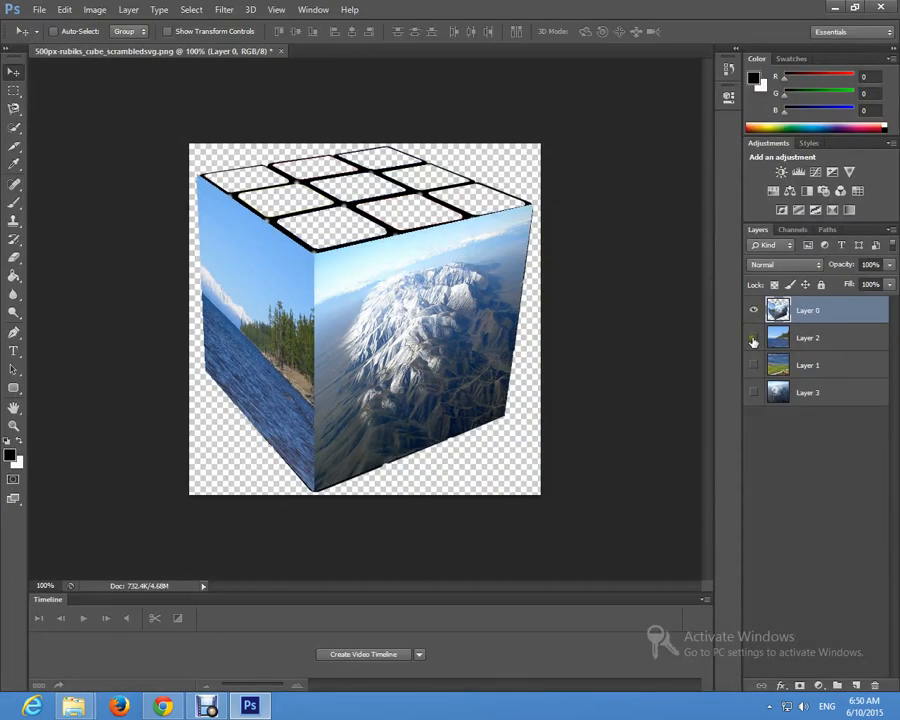
Step: Move the green field photo Layer 1 directly below Layer 0, show it, and scale it to fit the canvas width
{"action": "mouse_move", "coordinate": [804, 370]}
{"action": "left_mouse_down"}
{"action": "mouse_move", "coordinate": [810, 342]}
{"action": "mouse_move", "coordinate": [810, 350]}
{"action": "left_mouse_up"}
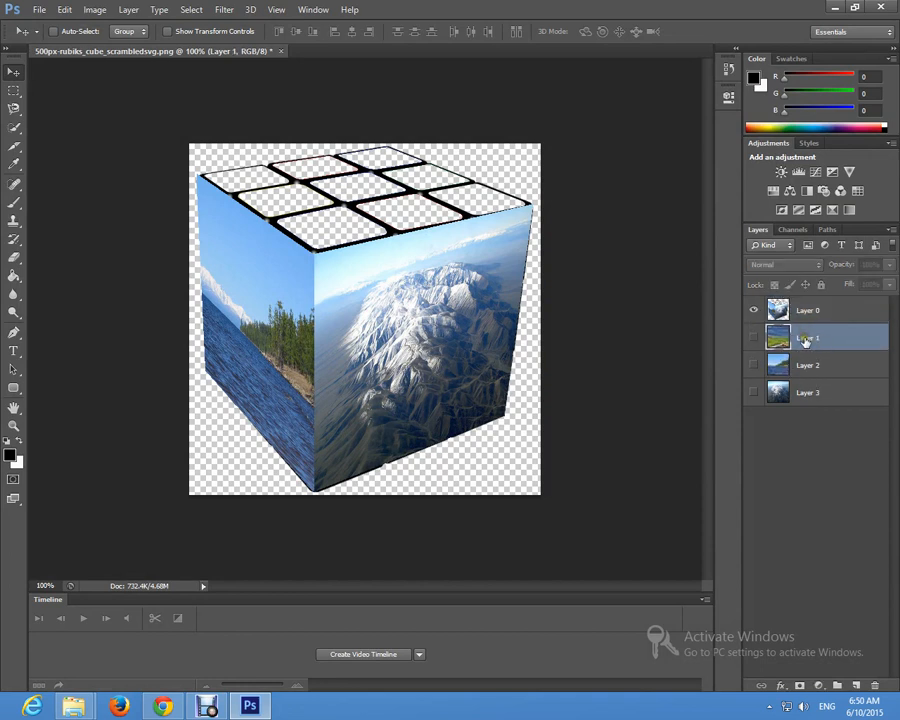
{"action": "left_click", "coordinate": [753, 338]}
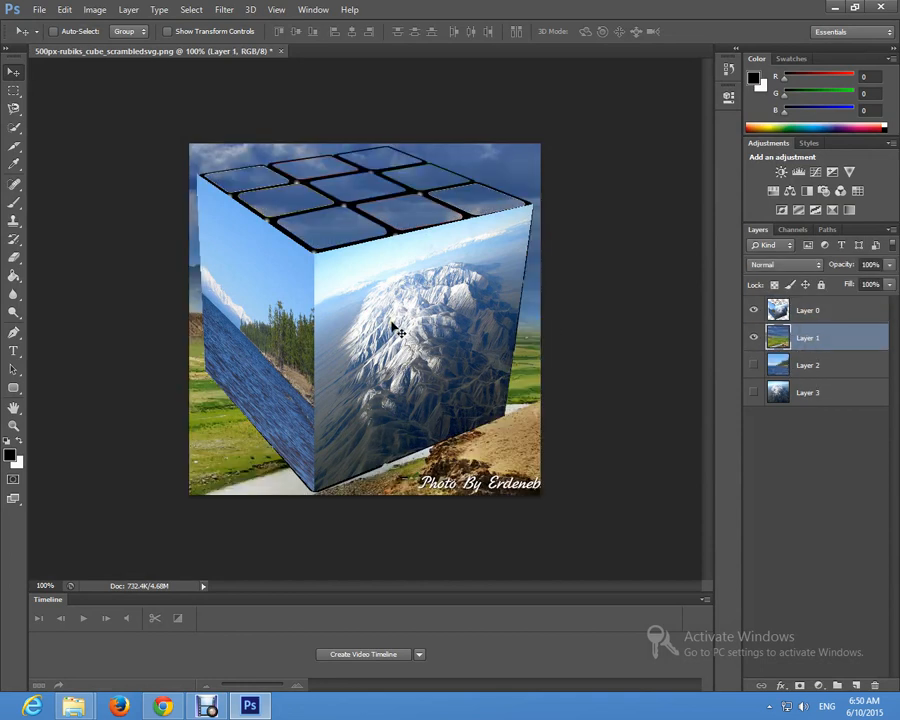
{"action": "key", "text": "ctrl+t"}
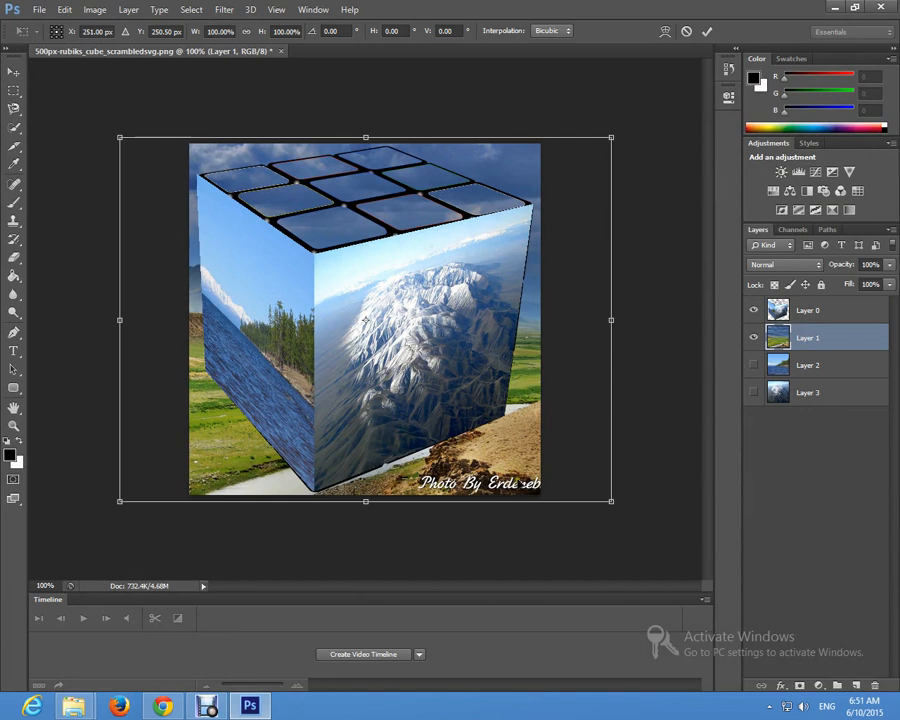
{"action": "left_click_drag", "start_coordinate": [611, 503], "coordinate": [540, 527]}
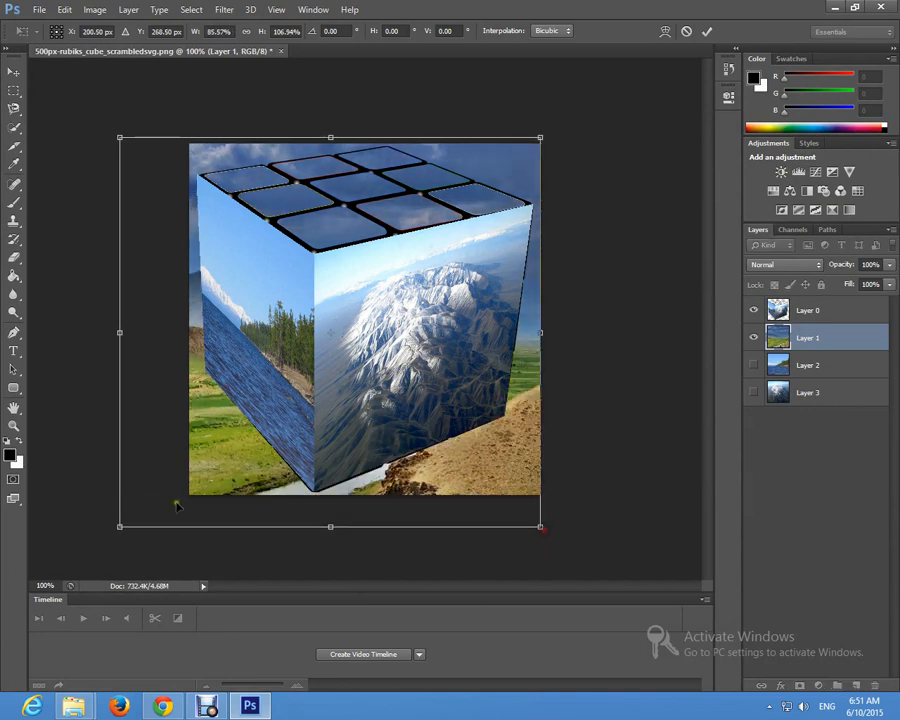
{"action": "left_click_drag", "start_coordinate": [118, 484], "coordinate": [189, 484]}
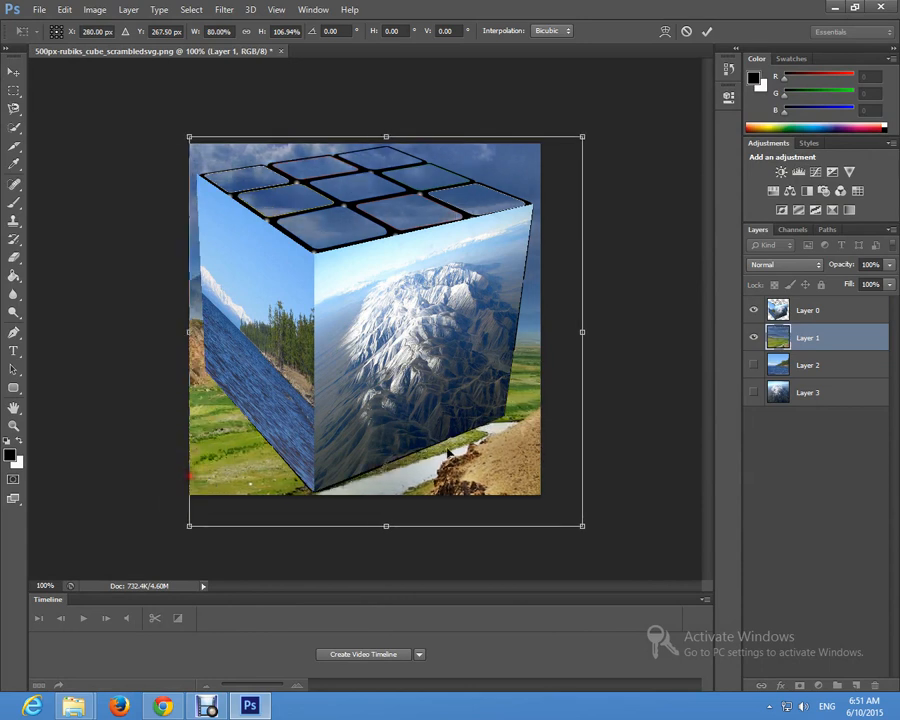
{"action": "left_click_drag", "start_coordinate": [585, 384], "coordinate": [540, 395]}
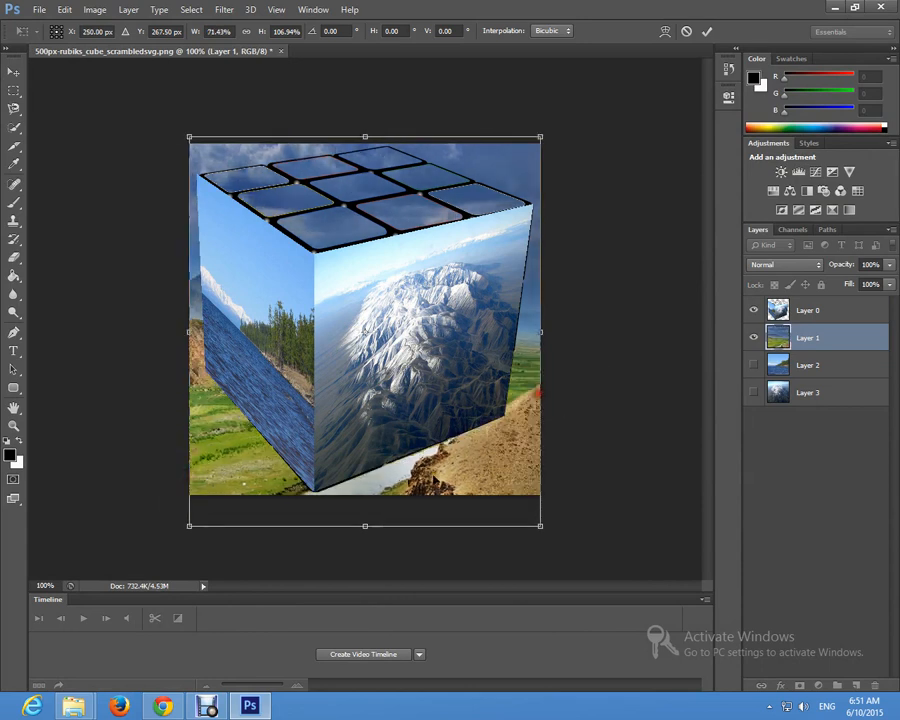
{"action": "mouse_move", "coordinate": [360, 518]}
{"action": "left_mouse_down"}
{"action": "mouse_move", "coordinate": [366, 525]}
{"action": "mouse_move", "coordinate": [365, 506]}
{"action": "mouse_move", "coordinate": [361, 525]}
{"action": "left_mouse_up"}
{"action": "key", "text": "Return"}
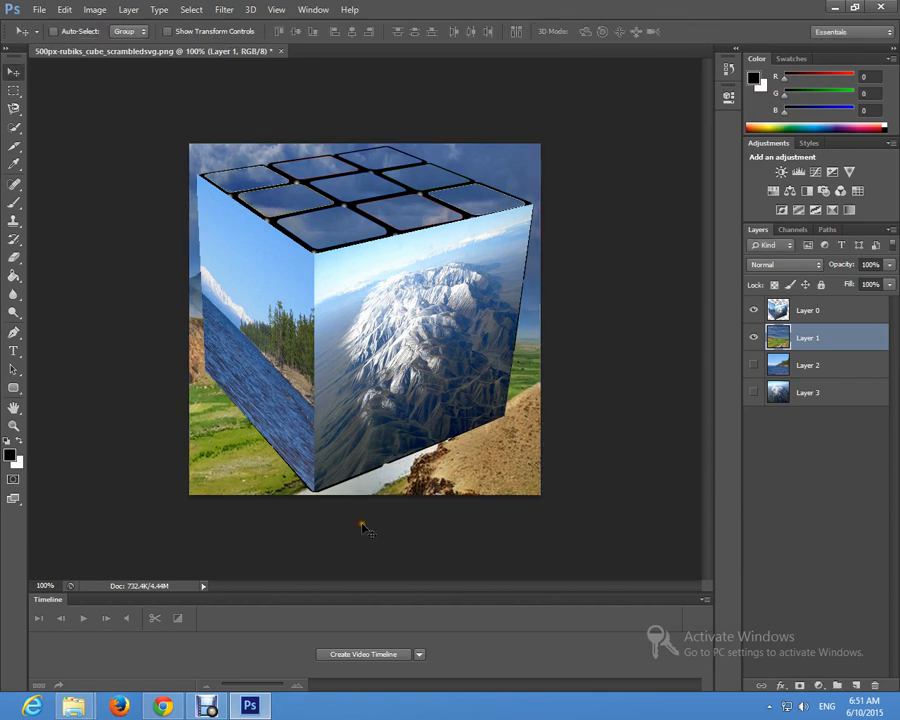
Step: Copy the whole canvas area of the field photo on Layer 1, deselect, and hide the layer
{"action": "key", "text": "ctrl+a"}
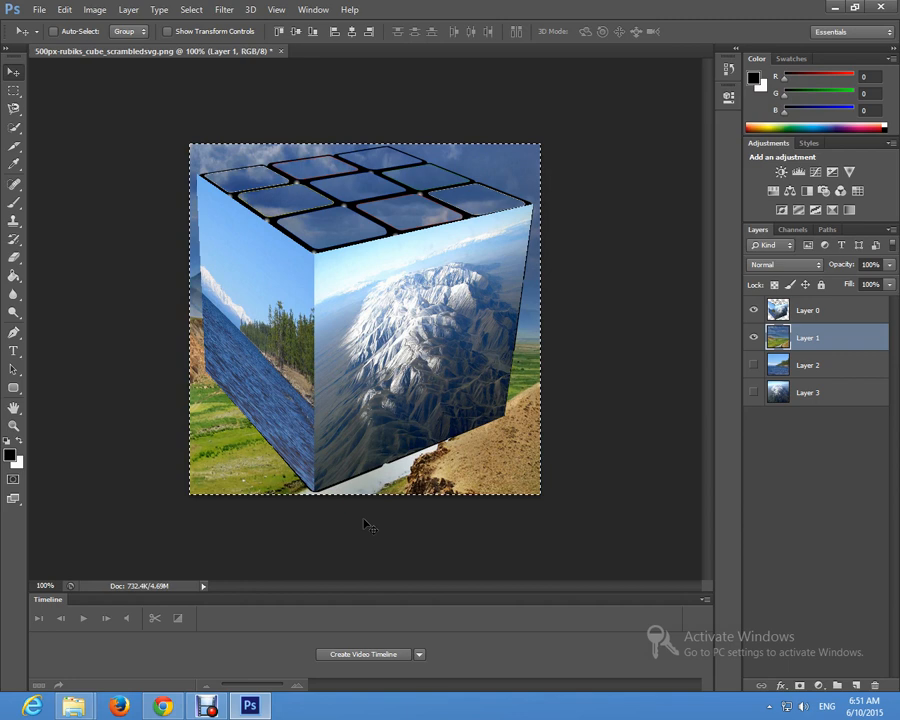
{"action": "key", "text": "ctrl+d"}
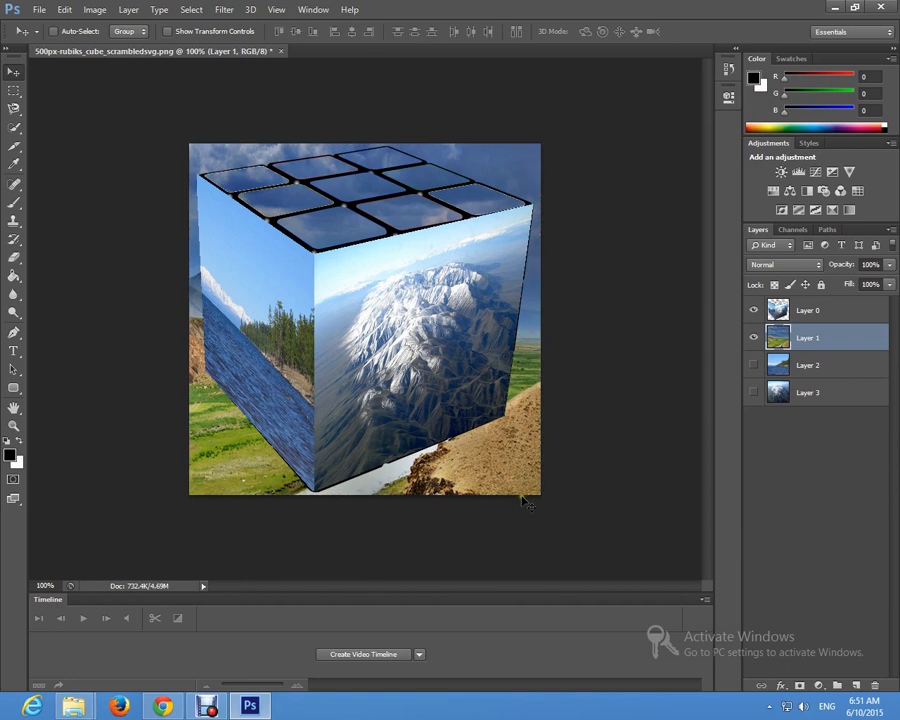
{"action": "left_click", "coordinate": [755, 340]}
Step: Create a Vanishing Point plane over the four corners of the cube's top face on Layer 0
{"action": "left_click", "coordinate": [806, 314]}
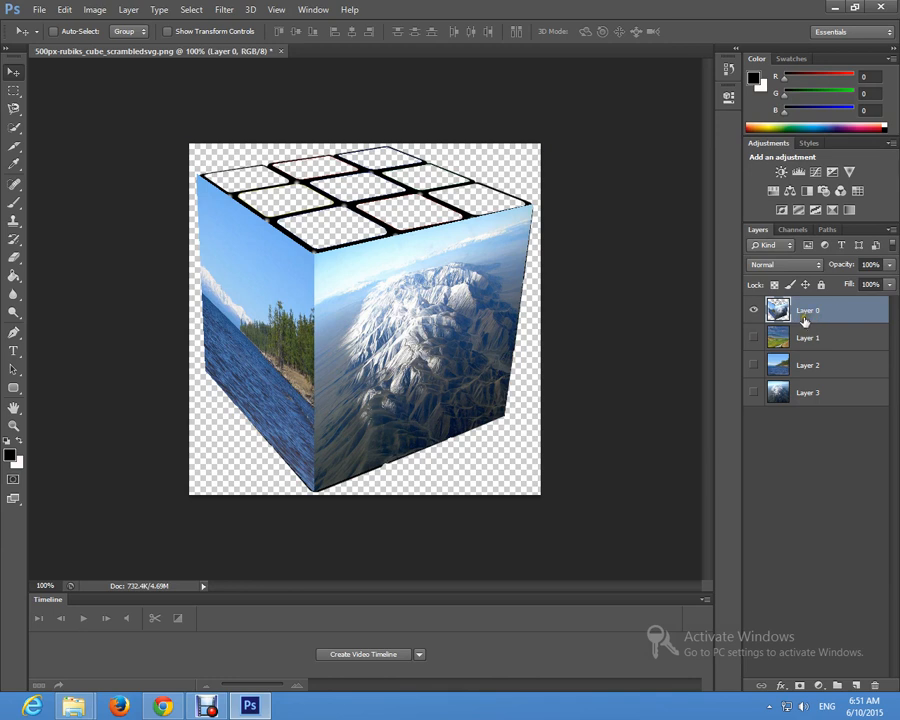
{"action": "key", "text": "ctrl+alt+v"}
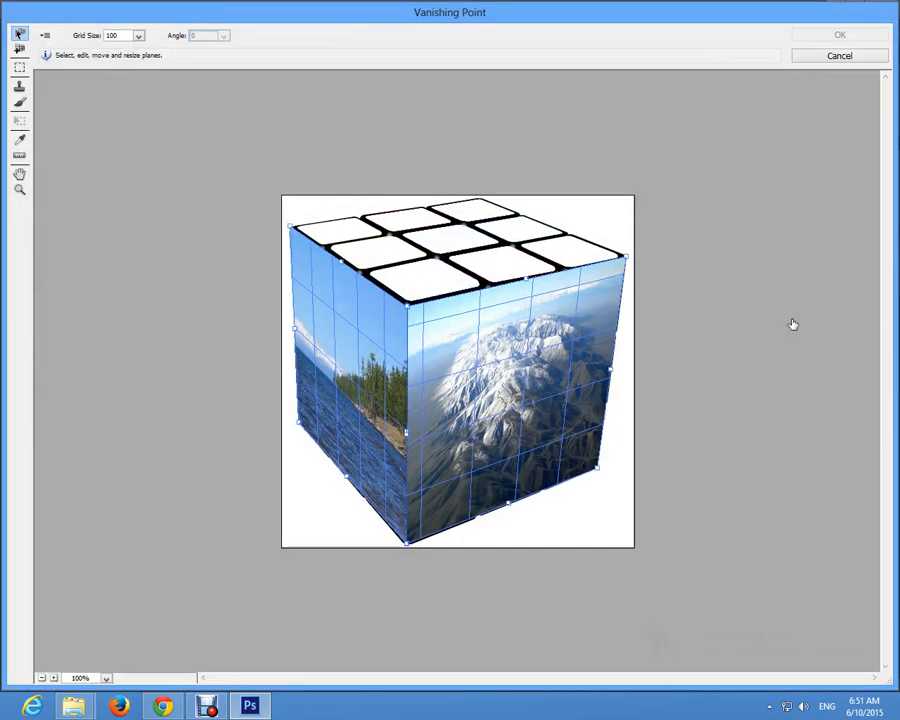
{"action": "left_click", "coordinate": [18, 48]}
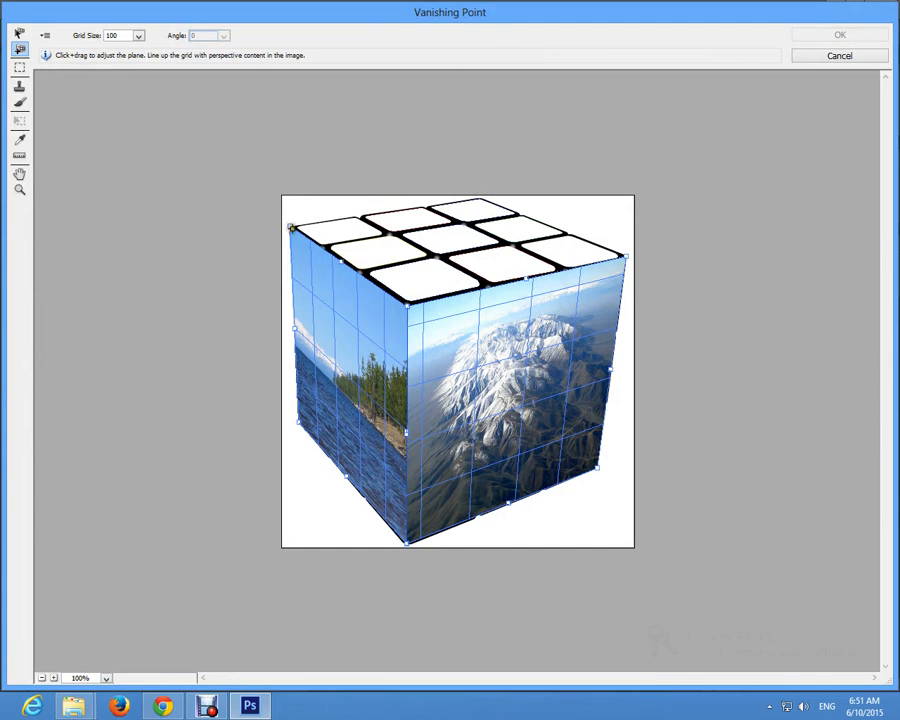
{"action": "left_click", "coordinate": [290, 227]}
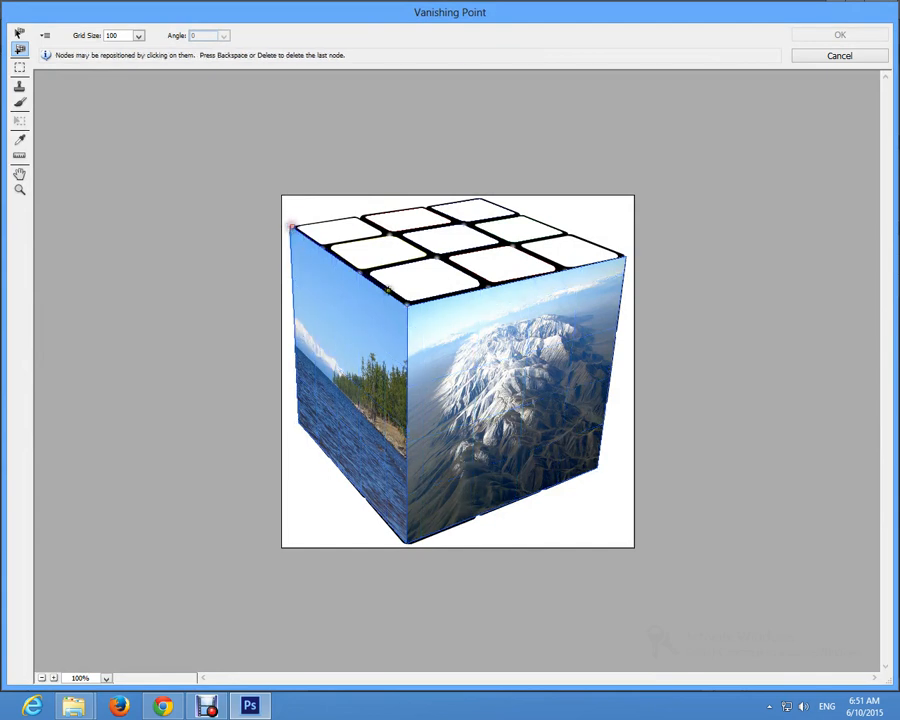
{"action": "left_click", "coordinate": [407, 305]}
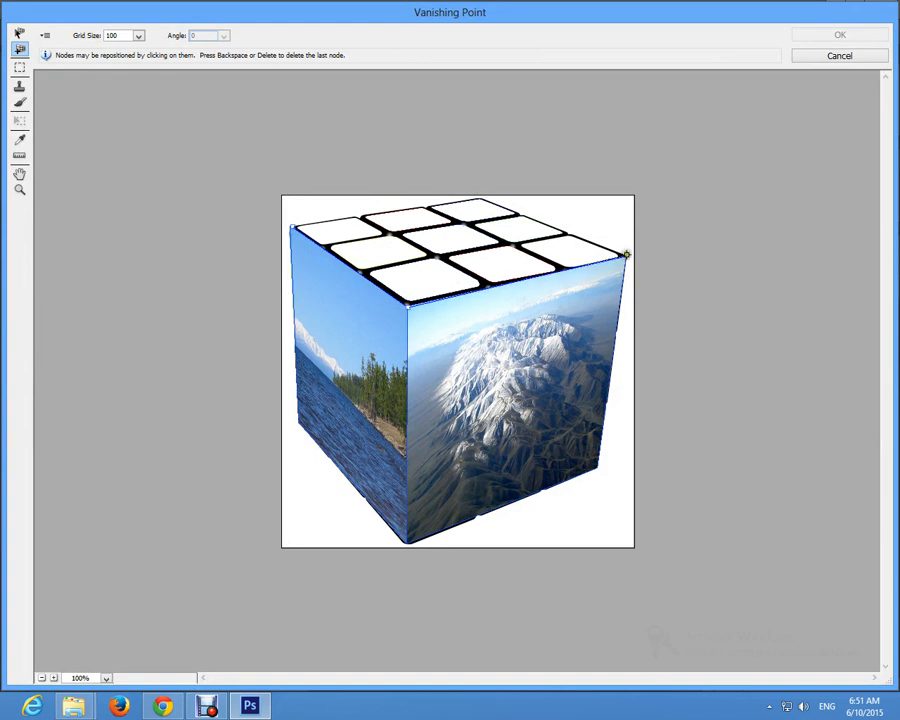
{"action": "left_click", "coordinate": [625, 256]}
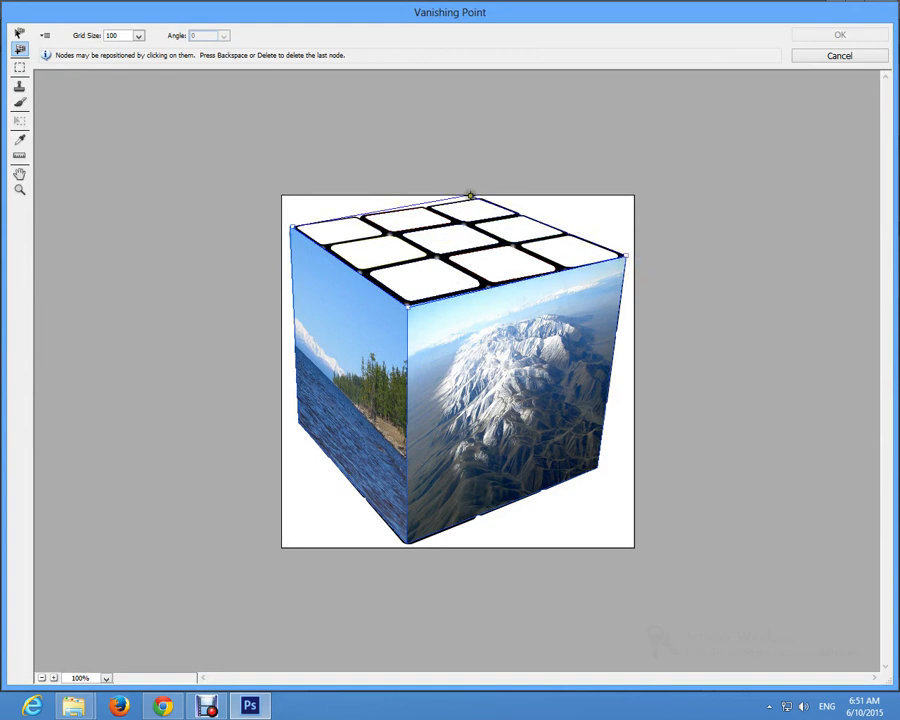
{"action": "left_click", "coordinate": [481, 198]}
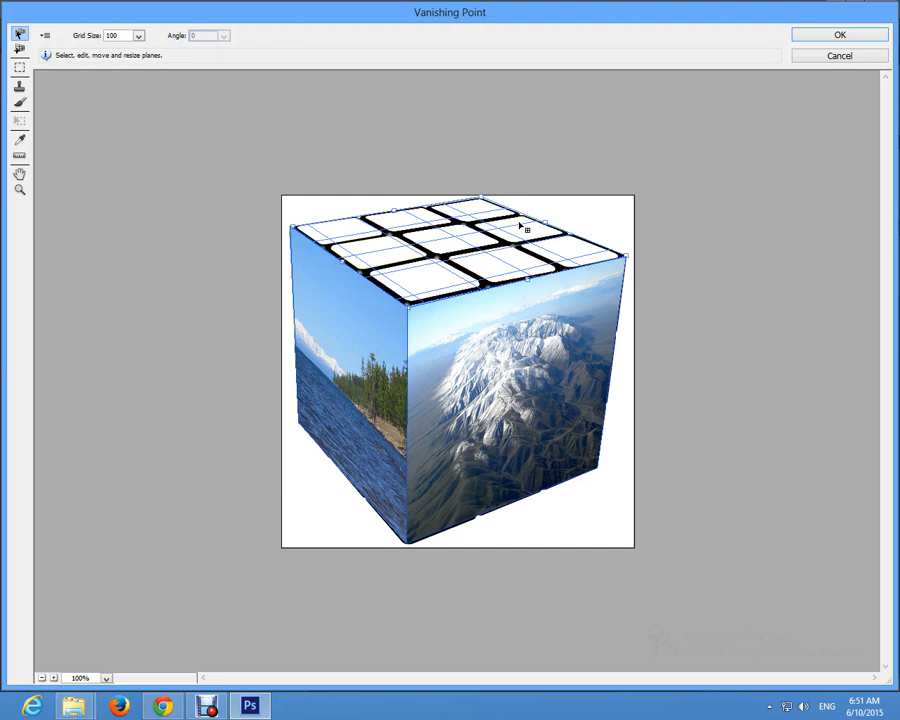
Step: Paste the field photo into Vanishing Point, scale and position it to fill the cube's top face, and apply the filter
{"action": "key", "text": "ctrl+v"}
{"action": "key", "text": "t"}
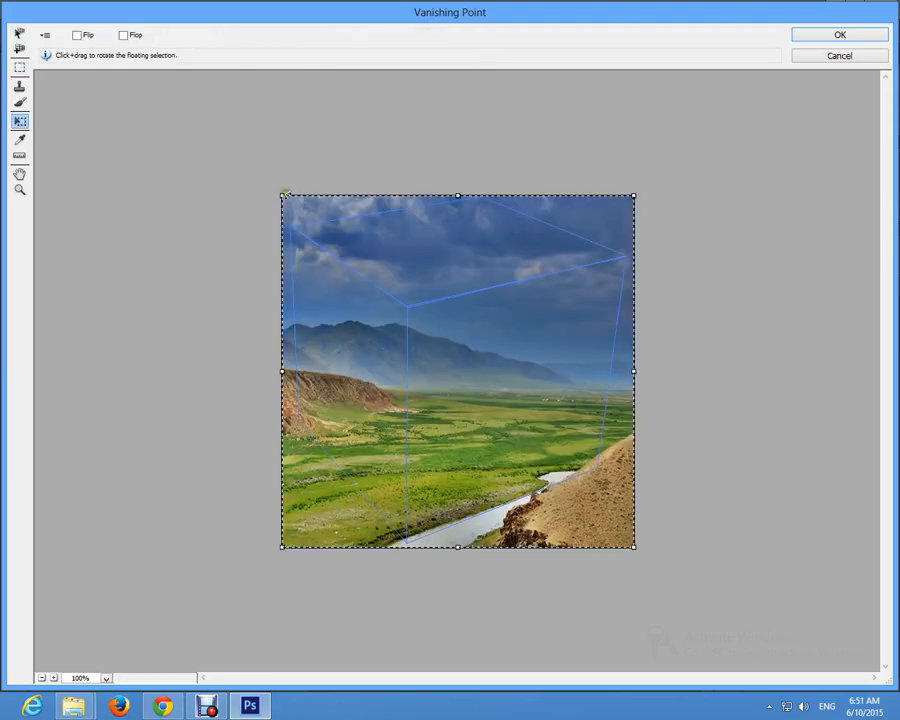
{"action": "left_click_drag", "start_coordinate": [279, 193], "coordinate": [508, 446]}
{"action": "left_click_drag", "start_coordinate": [596, 519], "coordinate": [460, 235]}
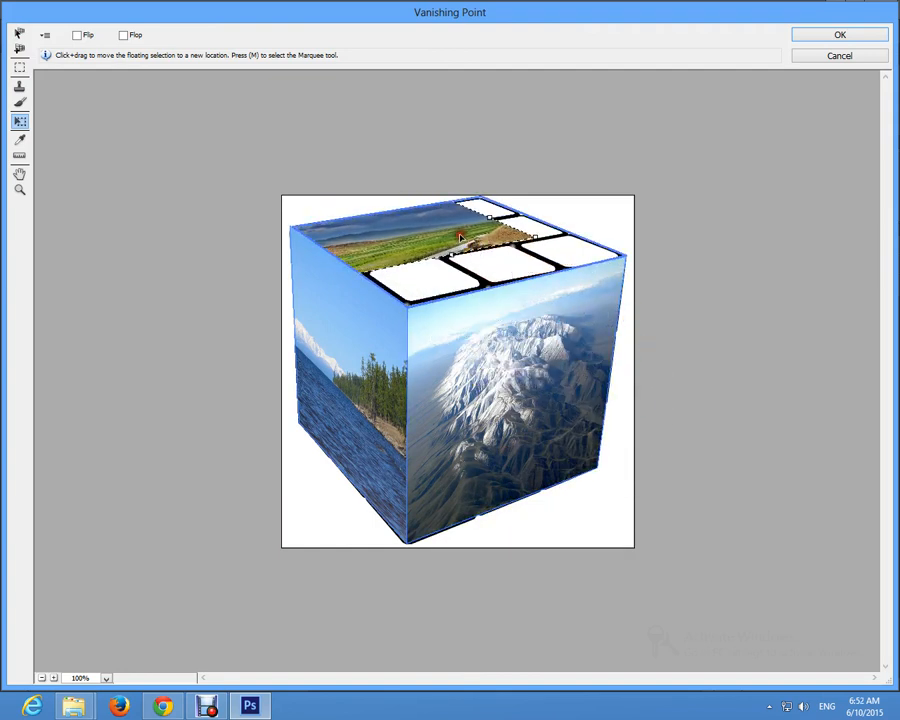
{"action": "left_click_drag", "start_coordinate": [537, 236], "coordinate": [648, 260]}
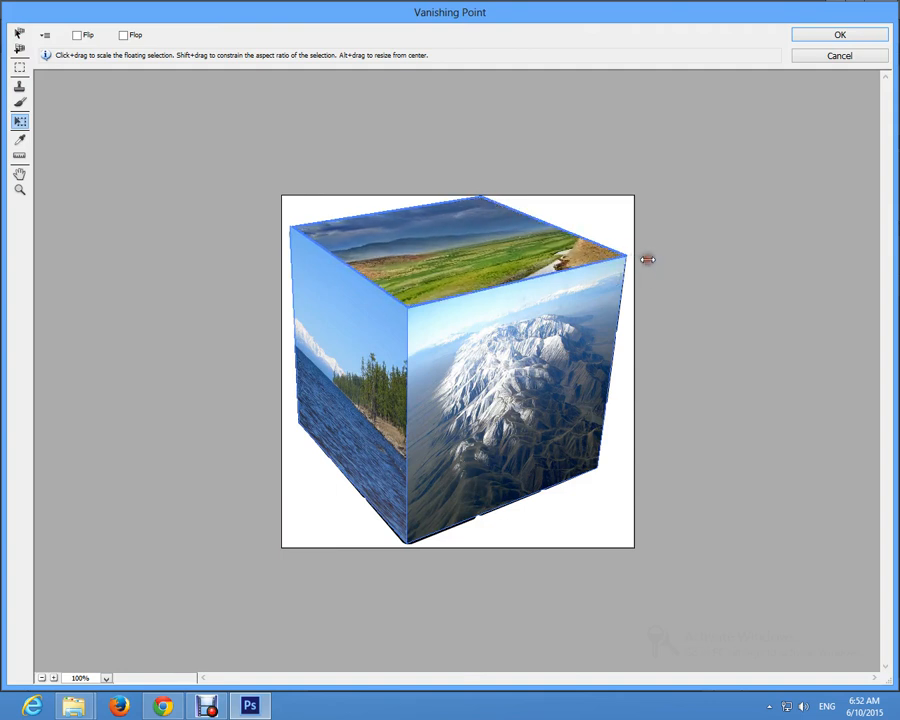
{"action": "key", "text": "Return"}
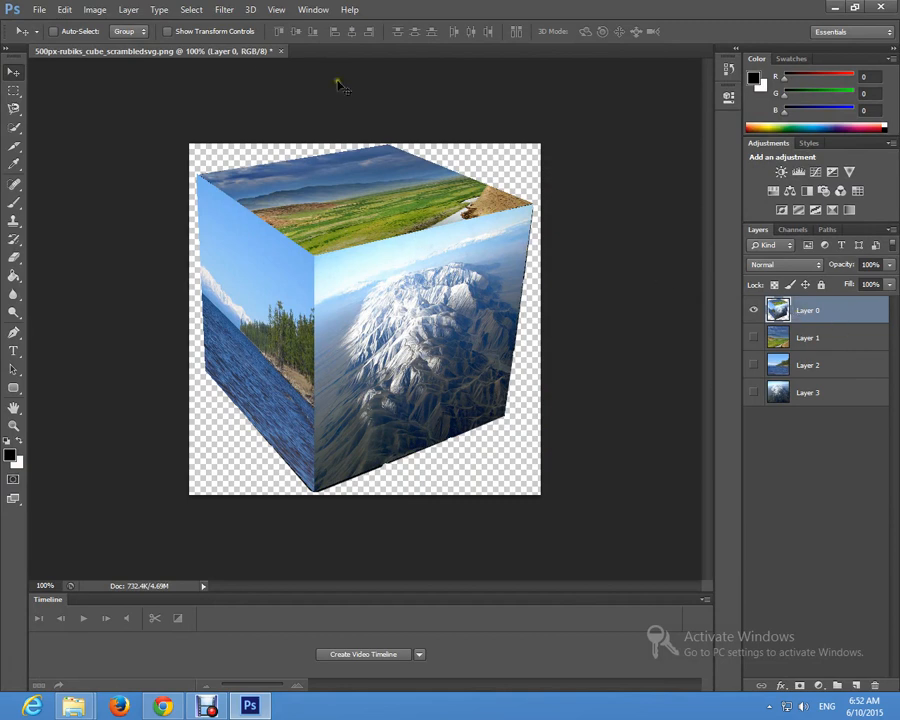
Step: Delete the three hidden source photo layers, Layer 1 through Layer 3, keeping only Layer 0
{"action": "left_click", "coordinate": [796, 342]}
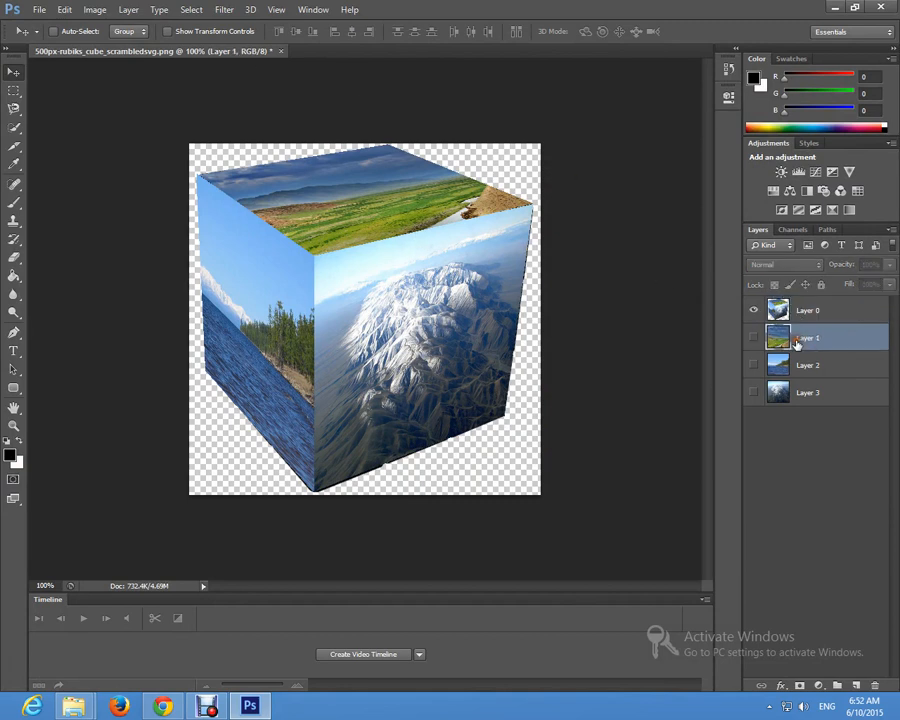
{"action": "left_click", "coordinate": [801, 394], "text": "shift"}
{"action": "left_click_drag", "start_coordinate": [801, 394], "coordinate": [875, 686]}
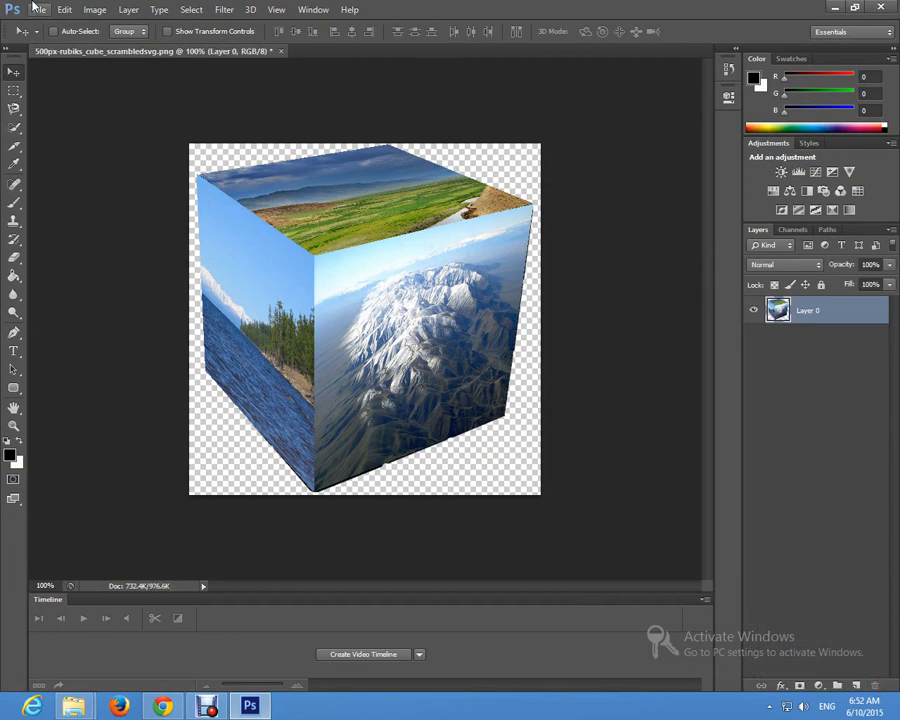
Step: Save the cube image as a JPEG copy in the hicheel folder, replacing the default file name, with Maximum quality 12 and Baseline Optimized format
{"action": "left_click", "coordinate": [38, 9]}
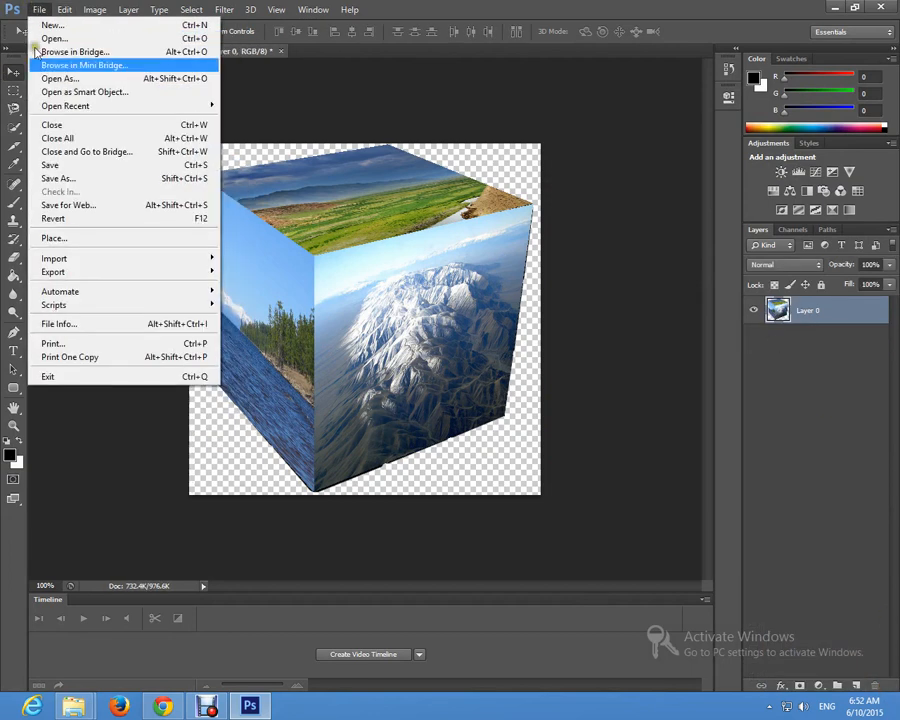
{"action": "left_click", "coordinate": [58, 178]}
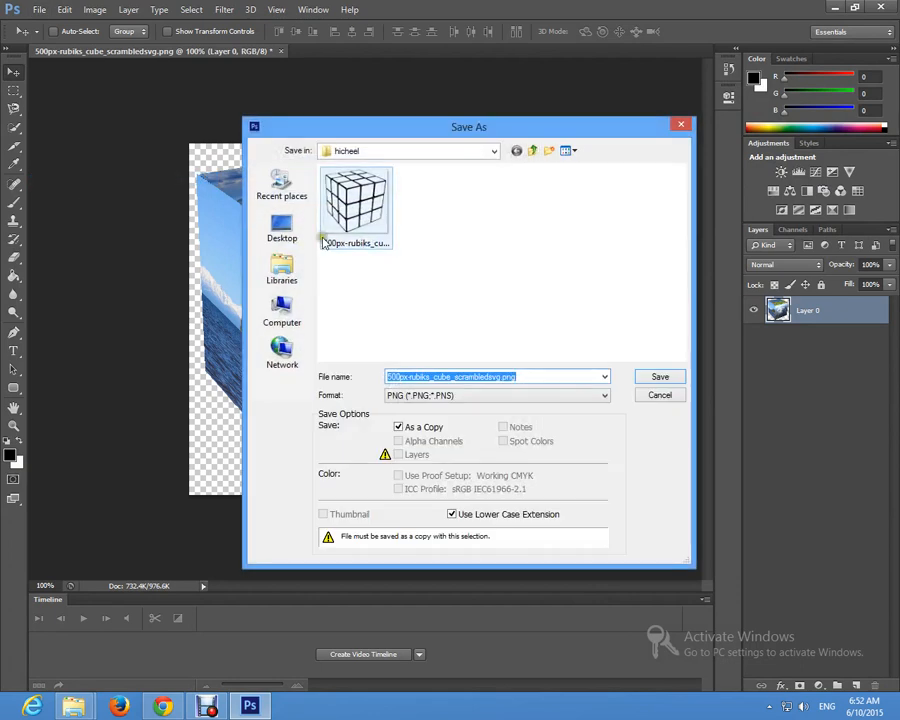
{"action": "left_click", "coordinate": [440, 395]}
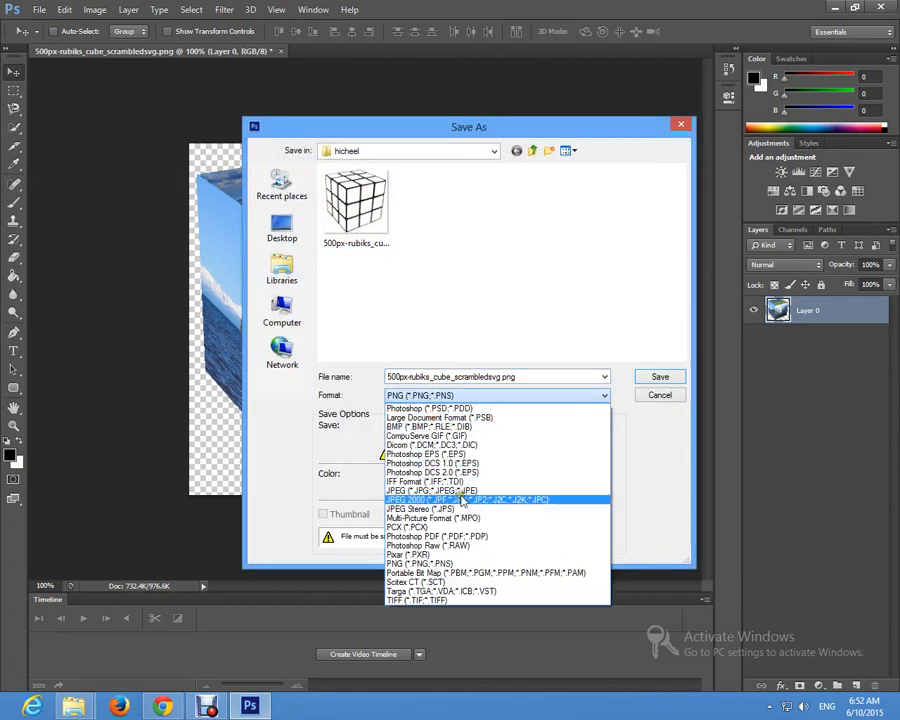
{"action": "left_click", "coordinate": [462, 491]}
{"action": "left_click", "coordinate": [516, 376]}
{"action": "left_click", "coordinate": [500, 377]}
{"action": "left_click_drag", "start_coordinate": [498, 377], "coordinate": [342, 374]}
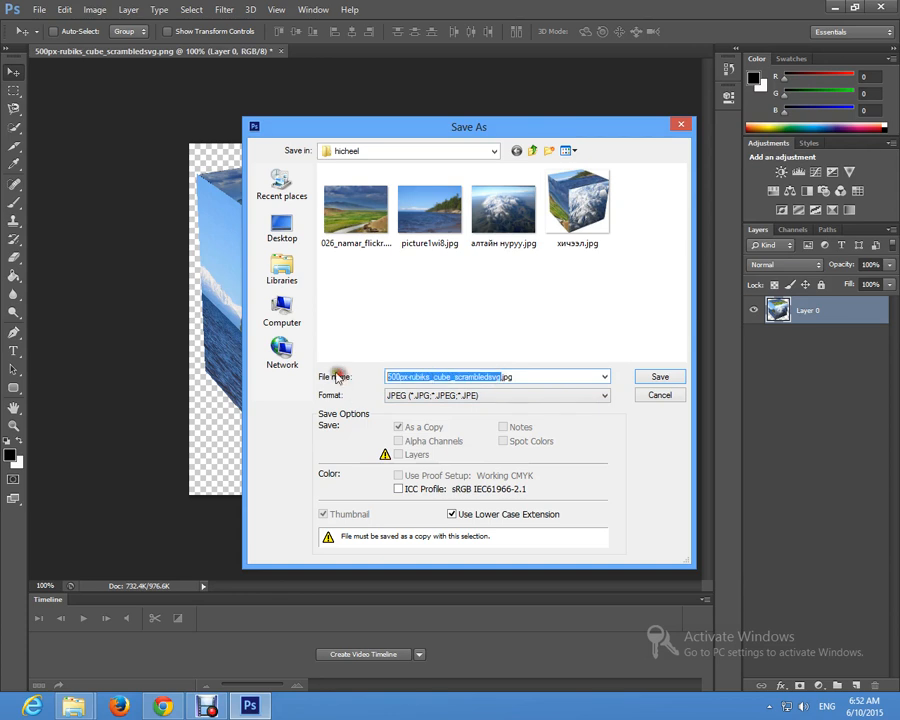
{"action": "key", "text": "BackSpace"}
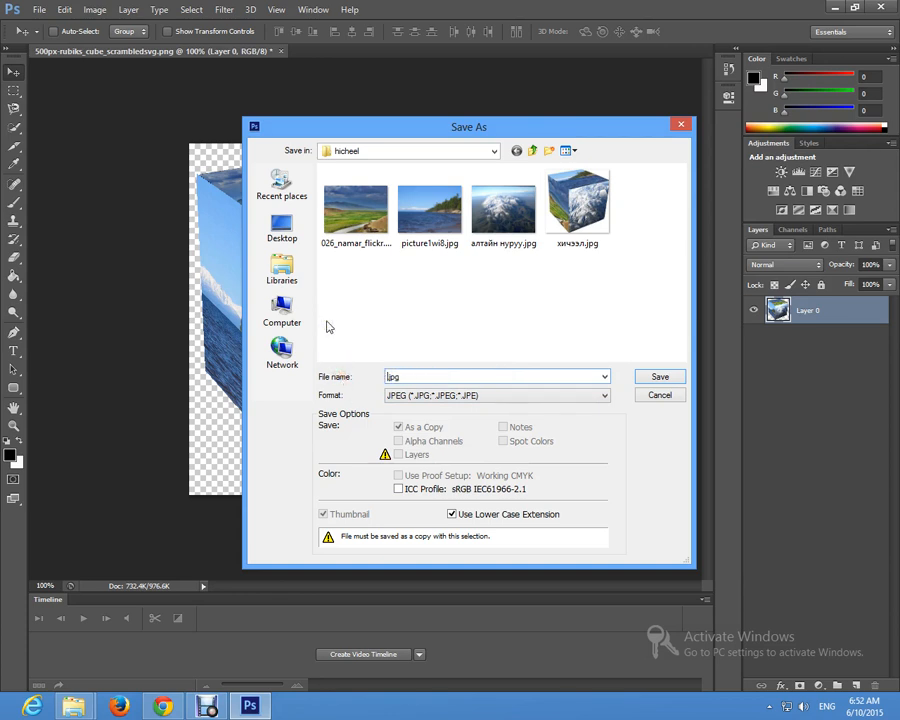
{"action": "left_click", "coordinate": [659, 376]}
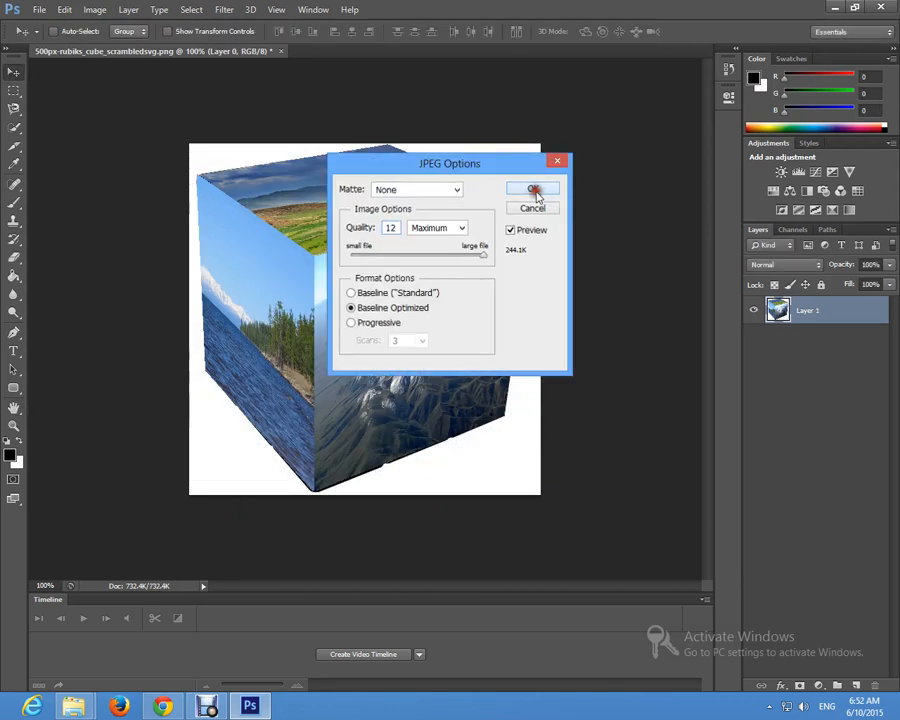
{"action": "left_click", "coordinate": [533, 190]}
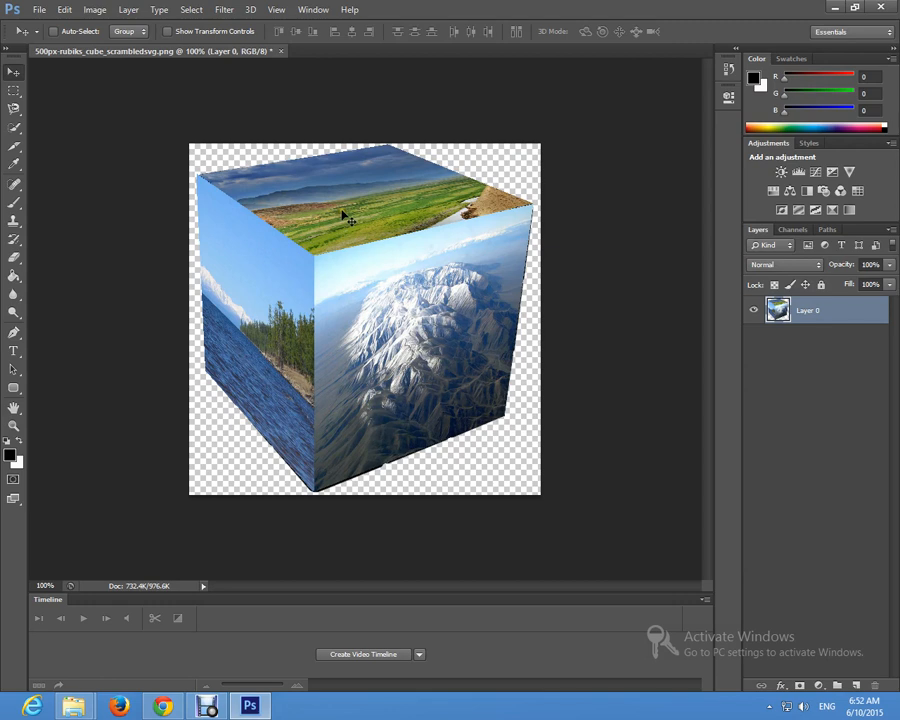